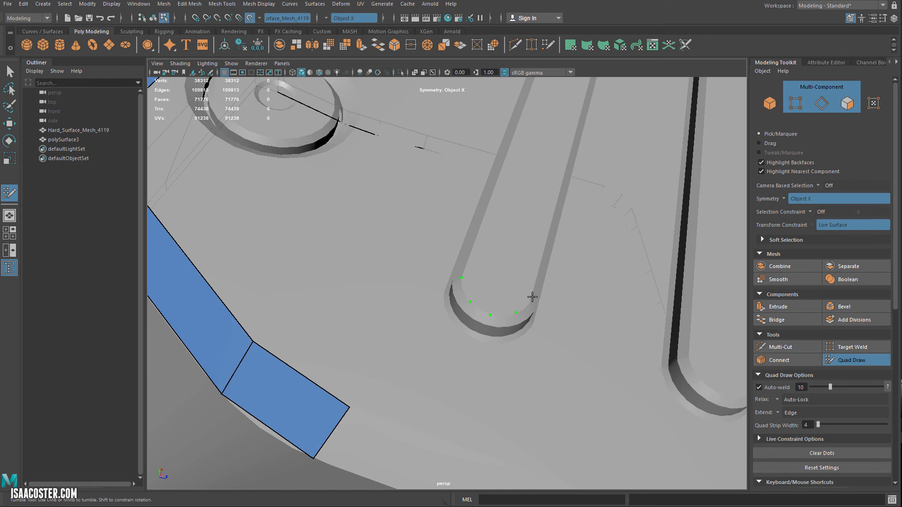
Step: Try to build a Quad Draw strip of faces around the rounded end of the raised roof bar
{"action": "left_click_drag", "start_coordinate": [520, 349], "coordinate": [492, 336], "text": "alt"}
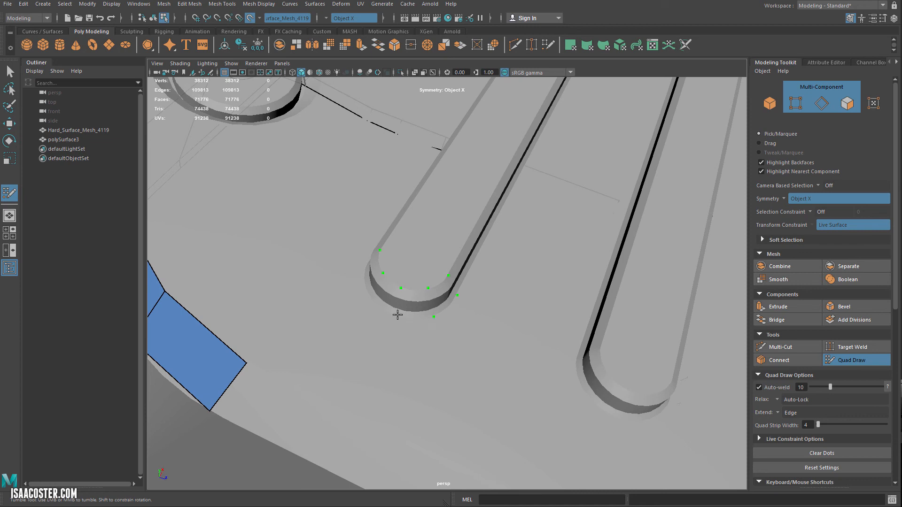
{"action": "left_click_drag", "start_coordinate": [398, 316], "coordinate": [466, 371], "text": "alt"}
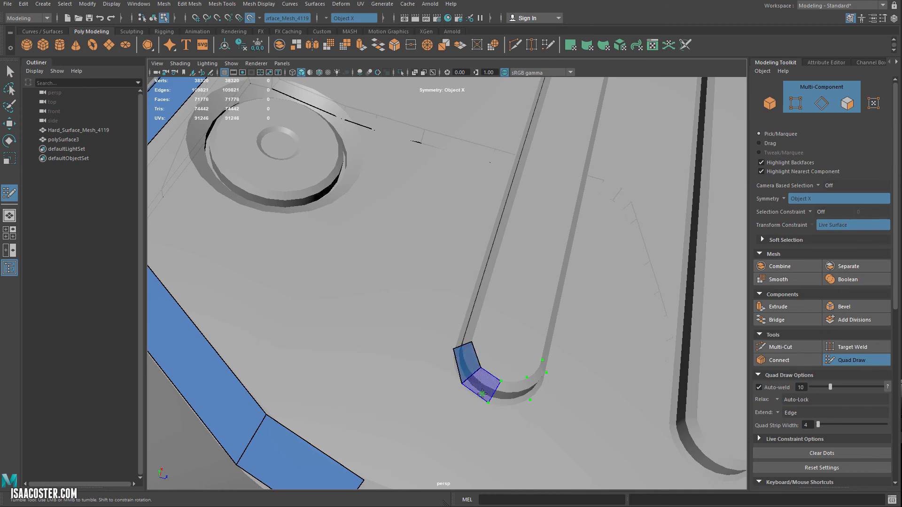
{"action": "left_click", "coordinate": [514, 392], "text": "shift"}
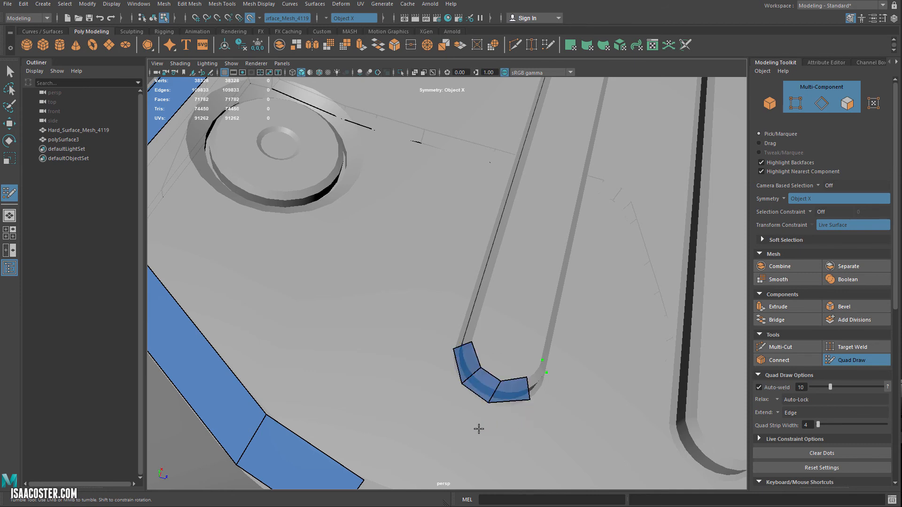
{"action": "left_click_drag", "start_coordinate": [479, 428], "coordinate": [453, 420], "text": "alt"}
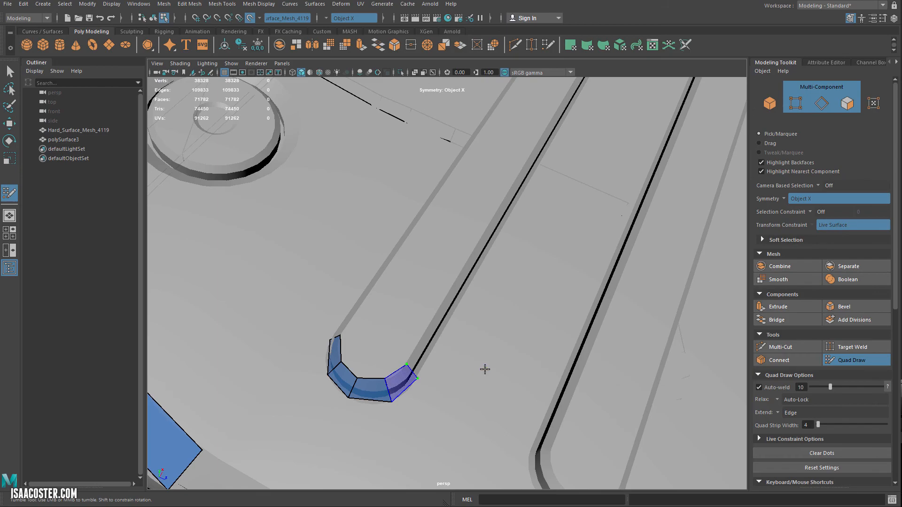
{"action": "left_click_drag", "start_coordinate": [533, 343], "coordinate": [392, 357], "text": "alt"}
{"action": "right_click_drag", "start_coordinate": [391, 357], "coordinate": [335, 298], "text": "alt"}
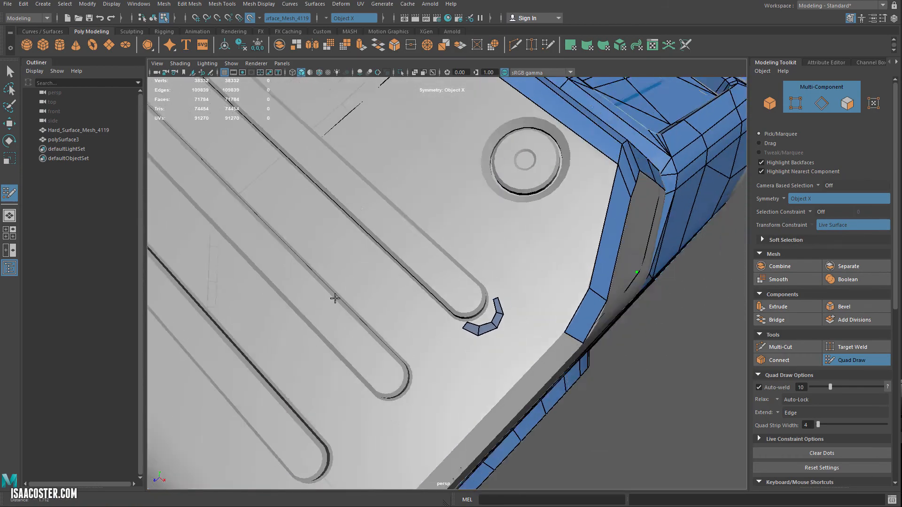
{"action": "left_click_drag", "start_coordinate": [335, 299], "coordinate": [482, 185], "text": "alt"}
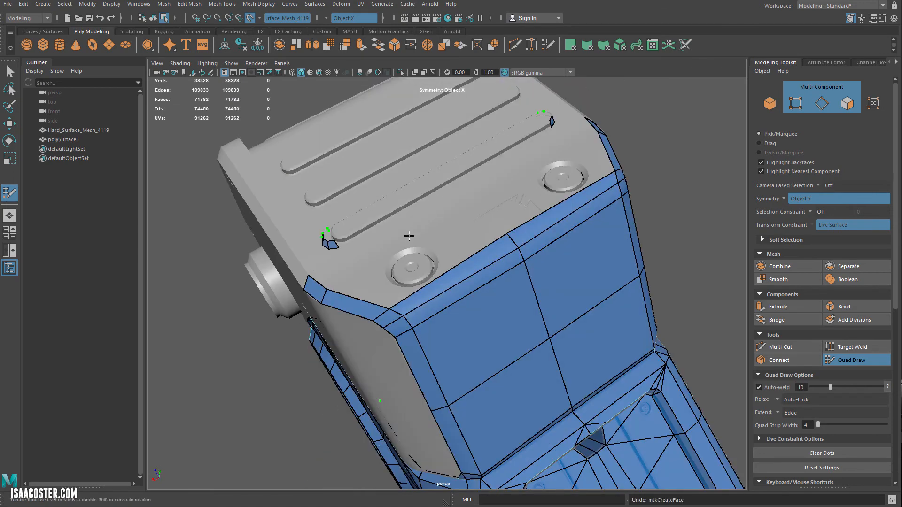
Step: Undo the Quad Draw faces and dots around the roof bar's end
{"action": "key", "text": "ctrl+z"}
{"action": "key", "text": "ctrl+z"}
{"action": "key", "text": "ctrl+z"}
{"action": "key", "text": "ctrl+z"}
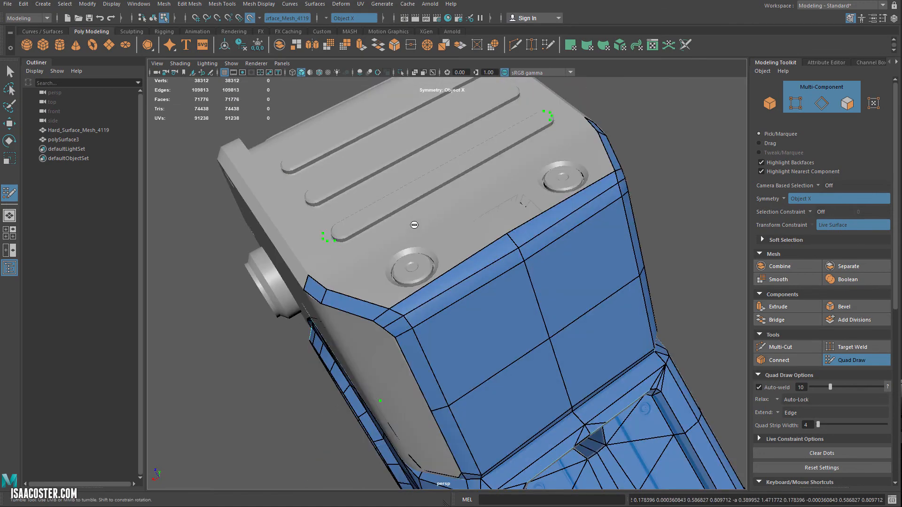
{"action": "key", "text": "ctrl+z"}
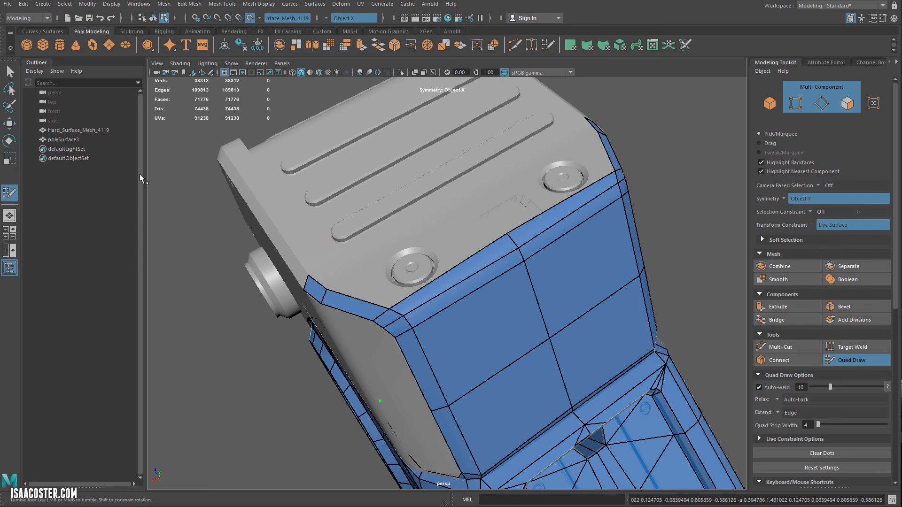
Step: Leave Quad Draw, return to object selection and turn off the live surface
{"action": "left_click", "coordinate": [8, 71]}
{"action": "left_click_drag", "start_coordinate": [358, 258], "coordinate": [358, 245], "text": "alt"}
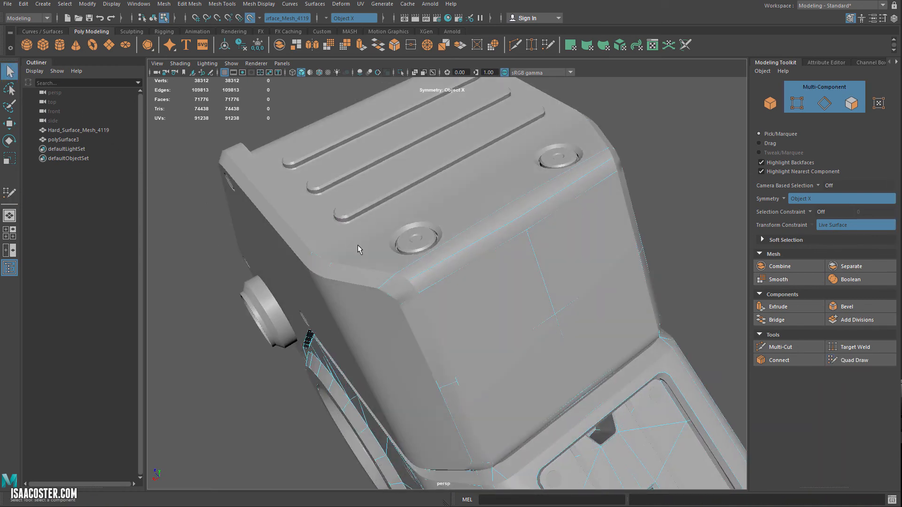
{"action": "key", "text": "F8"}
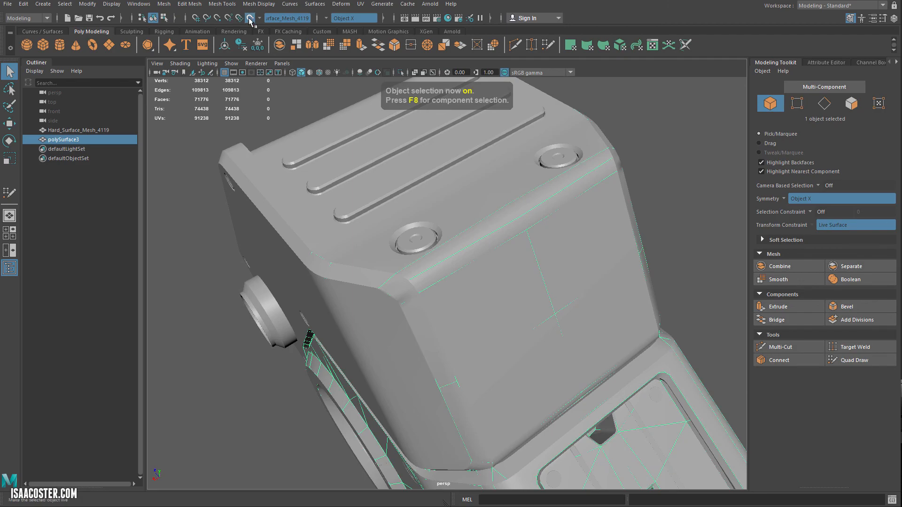
{"action": "left_click", "coordinate": [250, 18]}
Step: Duplicate Hard_Surface_Mesh_4119 and hide the original mesh
{"action": "left_click", "coordinate": [380, 181]}
{"action": "left_click_drag", "start_coordinate": [446, 247], "coordinate": [406, 305], "text": "alt"}
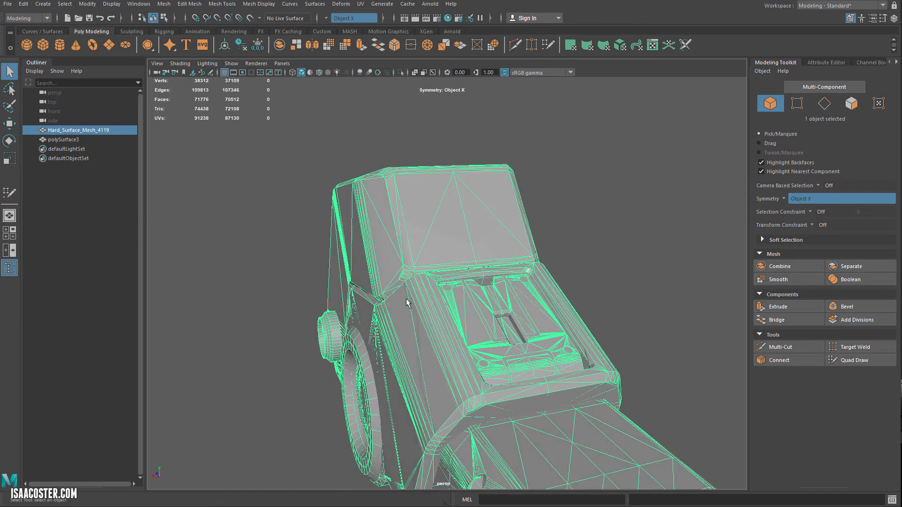
{"action": "key", "text": "ctrl+d"}
{"action": "left_click", "coordinate": [75, 132]}
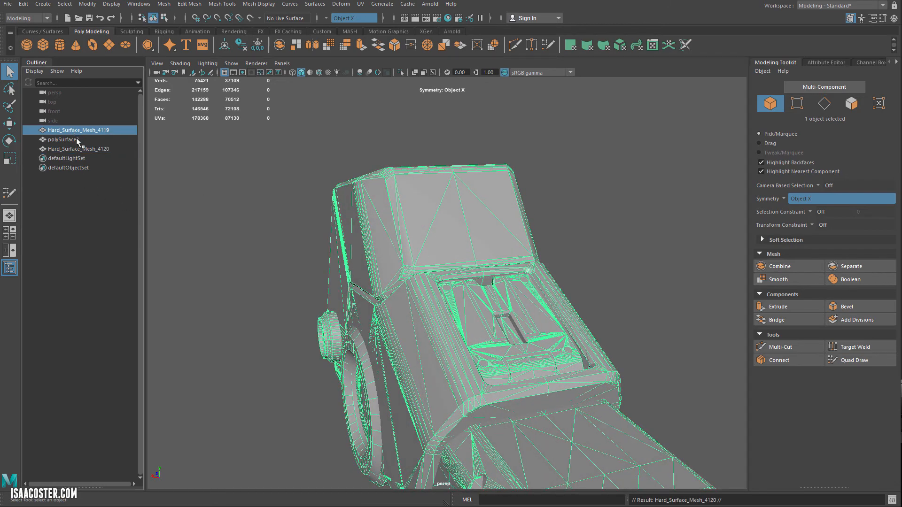
{"action": "key", "text": "ctrl+h"}
Step: Select the duplicate Hard_Surface_Mesh_4120 and switch it to face selection
{"action": "left_click_drag", "start_coordinate": [282, 288], "coordinate": [396, 296], "text": "alt"}
{"action": "middle_click_drag", "start_coordinate": [397, 295], "coordinate": [351, 253], "text": "alt"}
{"action": "left_click_drag", "start_coordinate": [351, 253], "coordinate": [364, 284], "text": "alt"}
{"action": "left_click", "coordinate": [494, 316]}
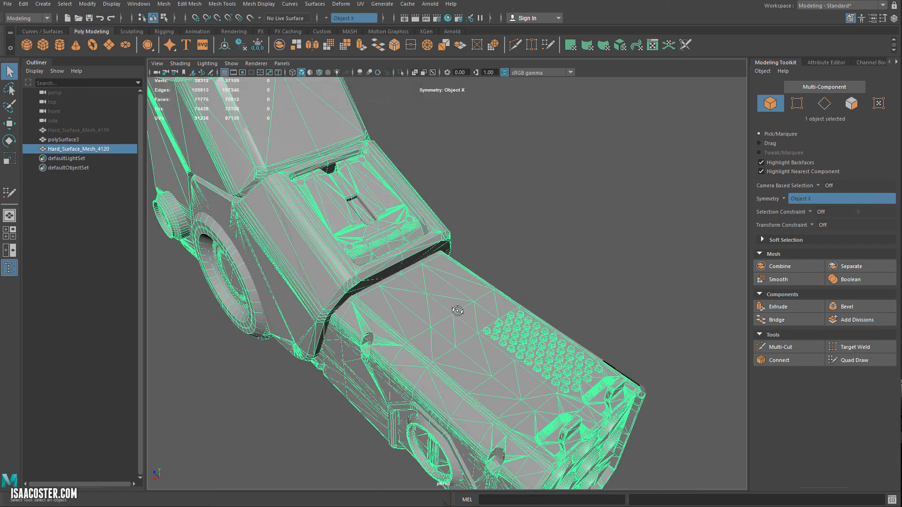
{"action": "left_click_drag", "start_coordinate": [457, 311], "coordinate": [541, 321], "text": "alt"}
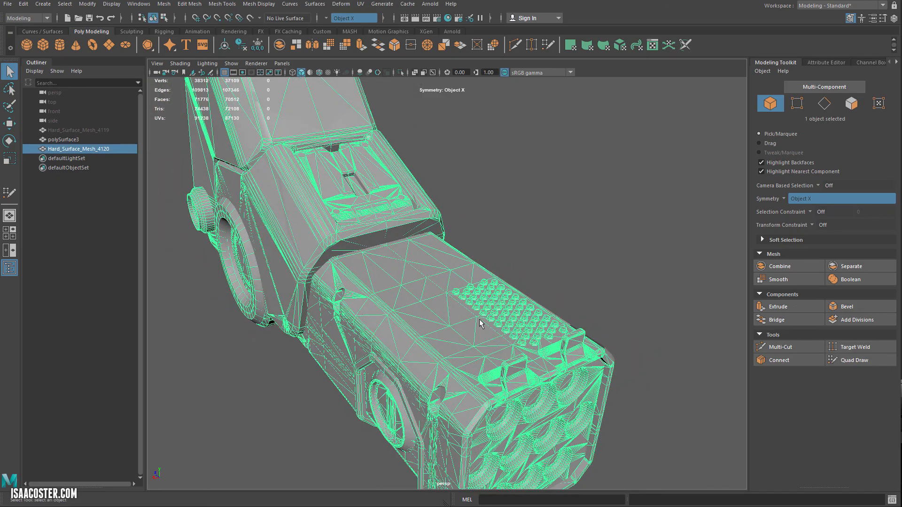
{"action": "left_click_drag", "start_coordinate": [427, 261], "coordinate": [557, 295], "text": "alt"}
{"action": "right_click_drag", "start_coordinate": [464, 148], "coordinate": [462, 178]}
Step: Select all faces of the three raised bars on the roof
{"action": "left_click", "coordinate": [455, 211]}
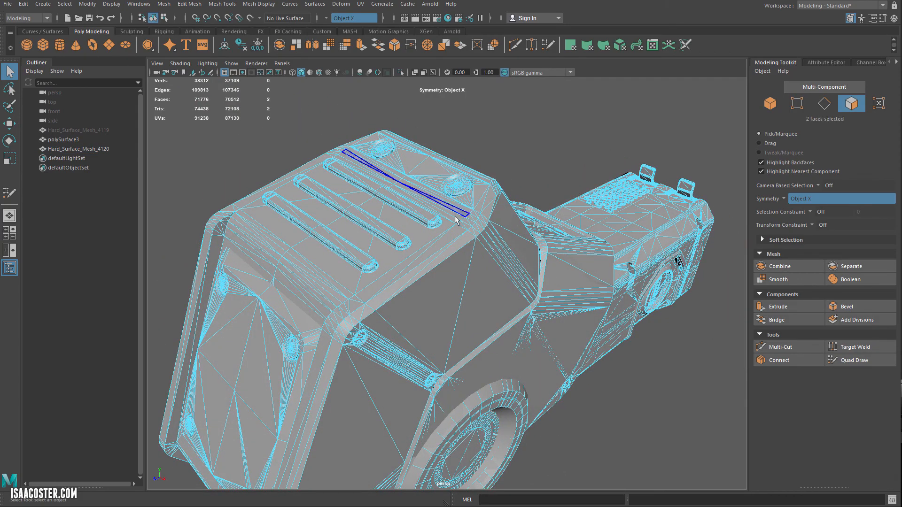
{"action": "double_click", "coordinate": [454, 216]}
{"action": "left_click_drag", "start_coordinate": [475, 300], "coordinate": [463, 298], "text": "alt"}
{"action": "double_click", "coordinate": [416, 231]}
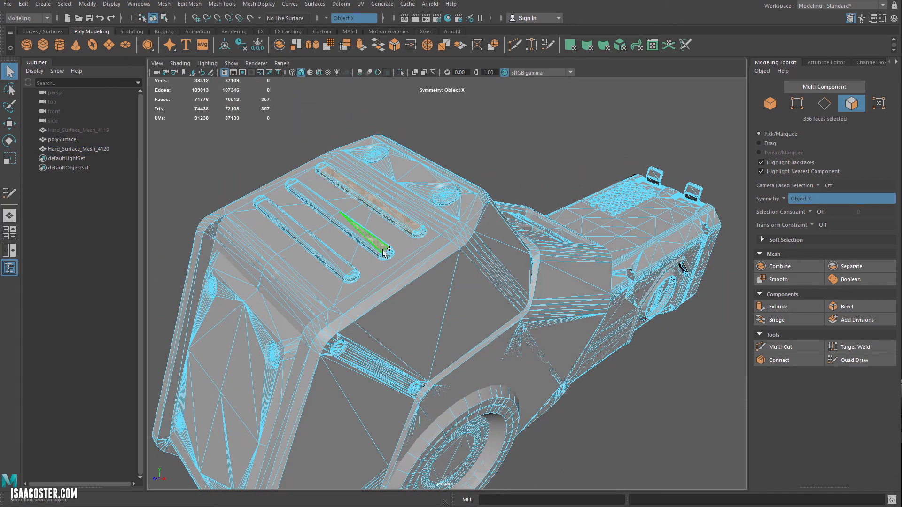
{"action": "double_click", "coordinate": [347, 270], "text": "shift"}
{"action": "left_click_drag", "start_coordinate": [346, 270], "coordinate": [546, 367], "text": "alt"}
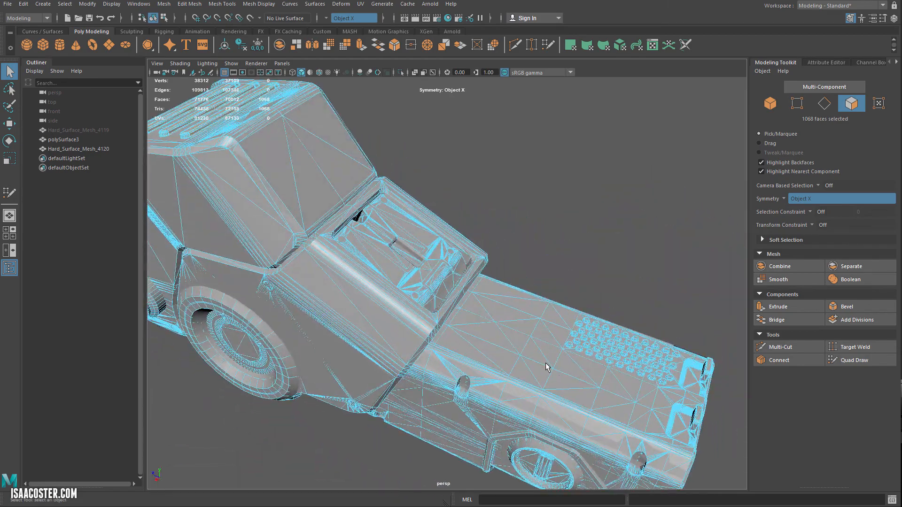
Step: Add the front body housing's faces to the selection, separate the selected shells into their own objects and expand the resulting group
{"action": "double_click", "coordinate": [599, 389], "text": "shift"}
{"action": "left_click_drag", "start_coordinate": [599, 389], "coordinate": [580, 311], "text": "alt"}
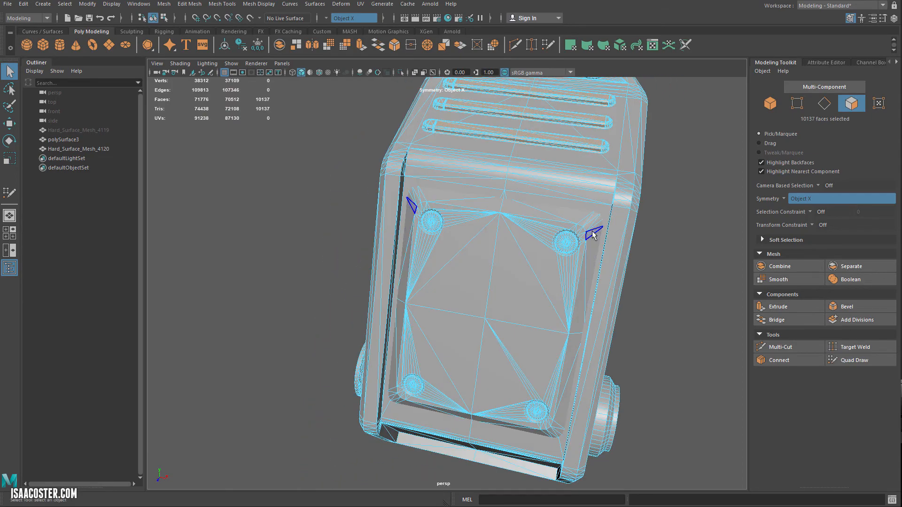
{"action": "left_click_drag", "start_coordinate": [475, 342], "coordinate": [648, 315], "text": "alt"}
{"action": "middle_click_drag", "start_coordinate": [480, 270], "coordinate": [485, 311], "text": "alt"}
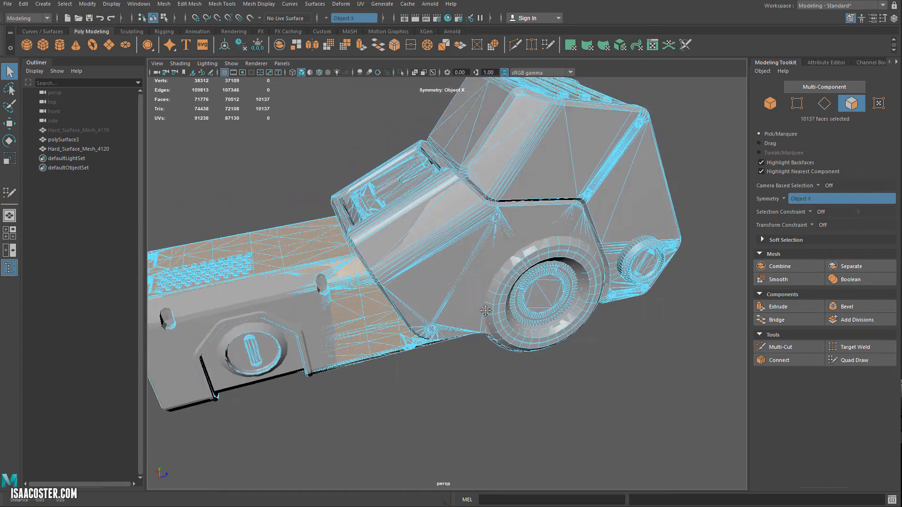
{"action": "left_click_drag", "start_coordinate": [485, 311], "coordinate": [501, 334], "text": "alt"}
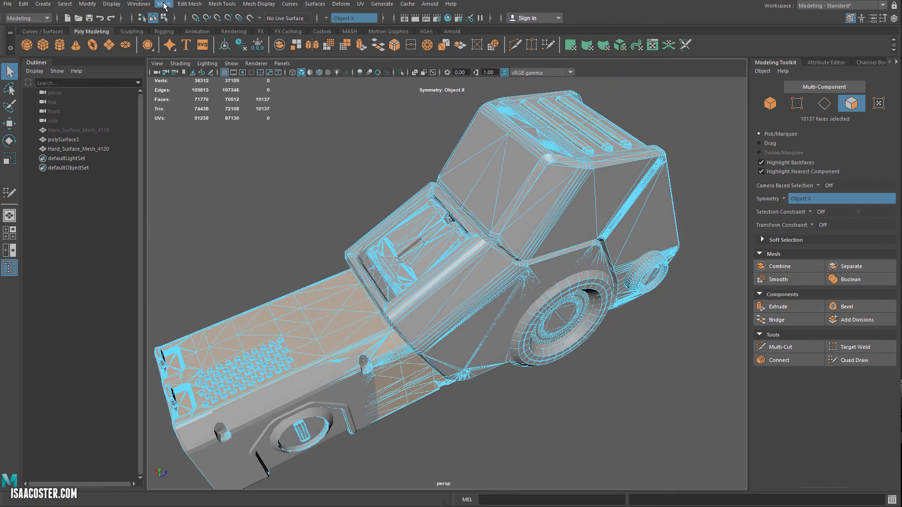
{"action": "left_click", "coordinate": [164, 4]}
{"action": "left_click", "coordinate": [188, 46]}
{"action": "left_click", "coordinate": [34, 149]}
Step: Hide the remaining vehicle body polySurface9 and the retopology mesh polySurface3
{"action": "left_click", "coordinate": [534, 206]}
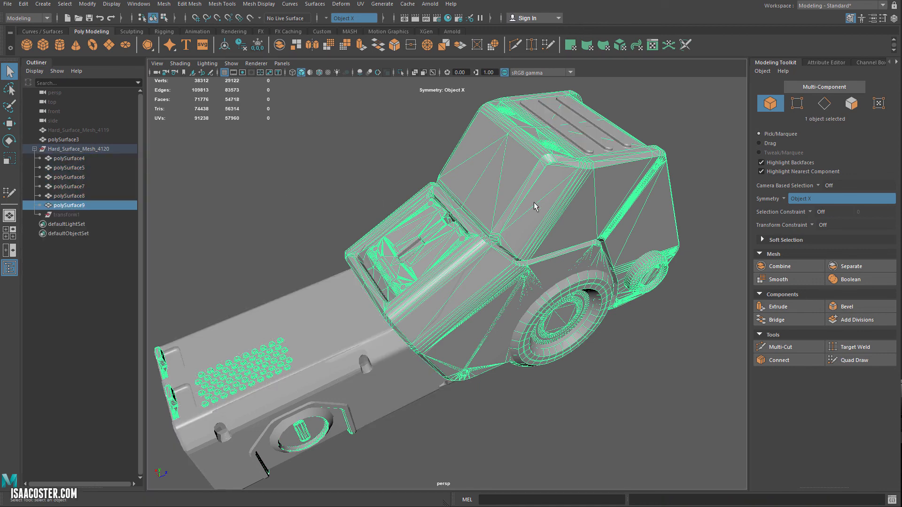
{"action": "key", "text": "ctrl+h"}
{"action": "left_click_drag", "start_coordinate": [503, 157], "coordinate": [464, 189], "text": "alt"}
{"action": "left_click", "coordinate": [456, 200]}
{"action": "key", "text": "ctrl+h"}
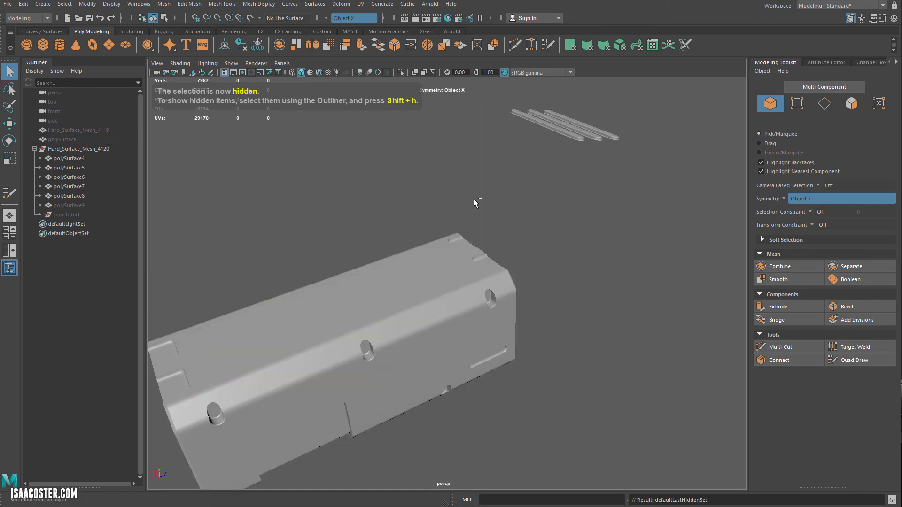
Step: Select the three roof bars together with the front housing
{"action": "left_click", "coordinate": [535, 123]}
{"action": "left_click_drag", "start_coordinate": [602, 136], "coordinate": [593, 152], "text": "alt"}
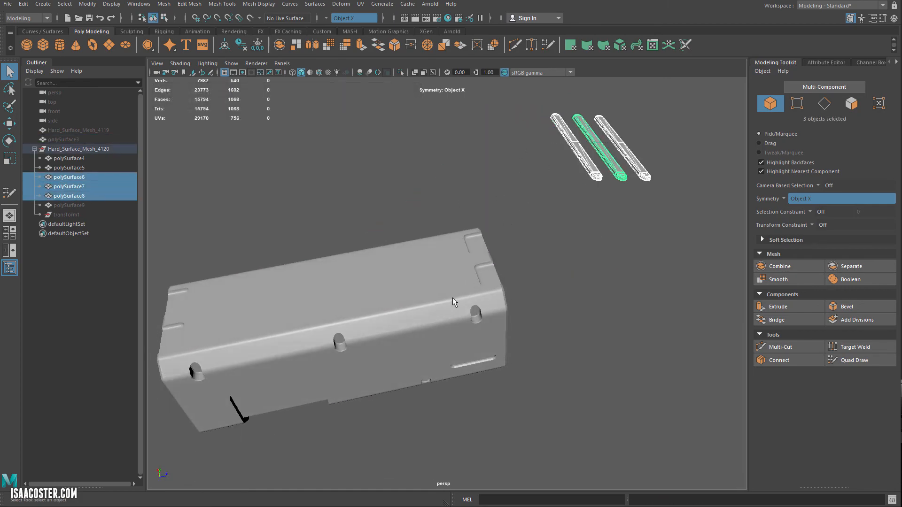
{"action": "left_click", "coordinate": [452, 302], "text": "shift"}
{"action": "left_click_drag", "start_coordinate": [452, 302], "coordinate": [590, 216], "text": "alt"}
Step: Try hiding the end panel with the round recesses, and undo the hiding
{"action": "left_click", "coordinate": [530, 223]}
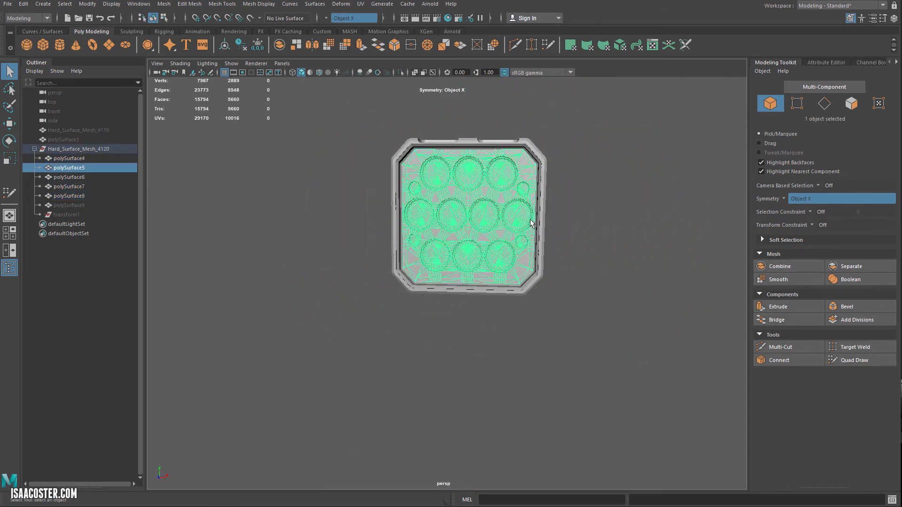
{"action": "left_click_drag", "start_coordinate": [520, 223], "coordinate": [603, 229], "text": "alt"}
{"action": "left_click", "coordinate": [565, 219]}
{"action": "left_click", "coordinate": [485, 266]}
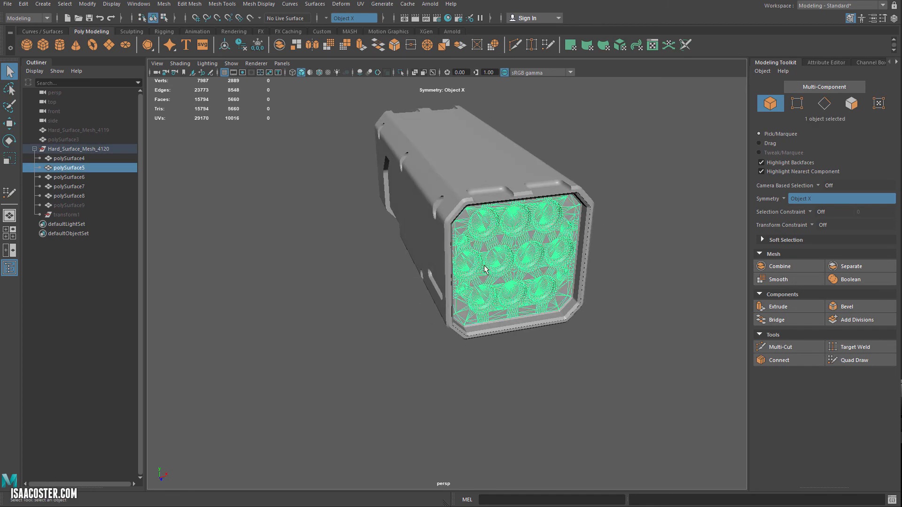
{"action": "key", "text": "ctrl+h"}
{"action": "left_click_drag", "start_coordinate": [483, 207], "coordinate": [444, 198], "text": "alt"}
{"action": "mouse_move", "coordinate": [491, 262]}
{"action": "left_mouse_down", "text": "alt"}
{"action": "mouse_move", "coordinate": [468, 257]}
{"action": "mouse_move", "coordinate": [480, 255]}
{"action": "left_mouse_up", "text": "alt"}
{"action": "key", "text": "ctrl+z"}
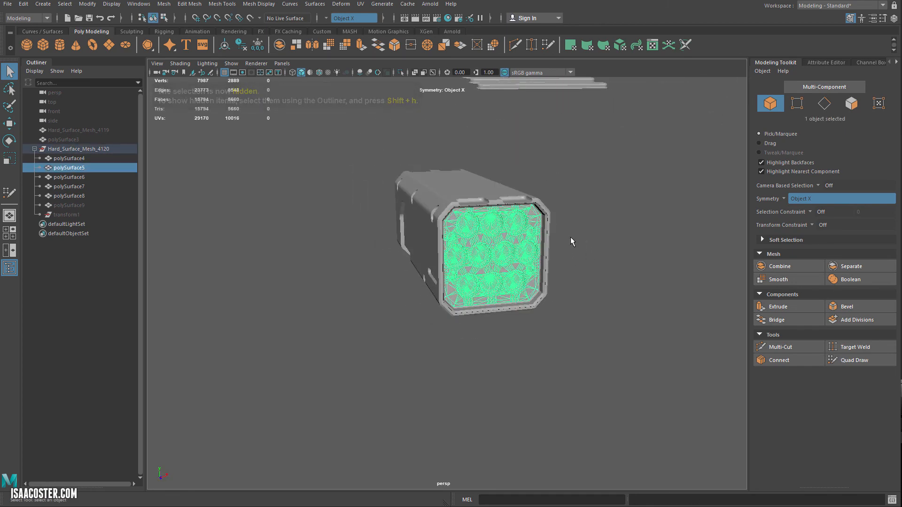
Step: Inspect the end panel with the round recesses, polySurface5, up close and hide it
{"action": "left_click", "coordinate": [570, 242]}
{"action": "left_click_drag", "start_coordinate": [556, 241], "coordinate": [533, 234], "text": "alt"}
{"action": "right_click_drag", "start_coordinate": [533, 235], "coordinate": [448, 252], "text": "alt"}
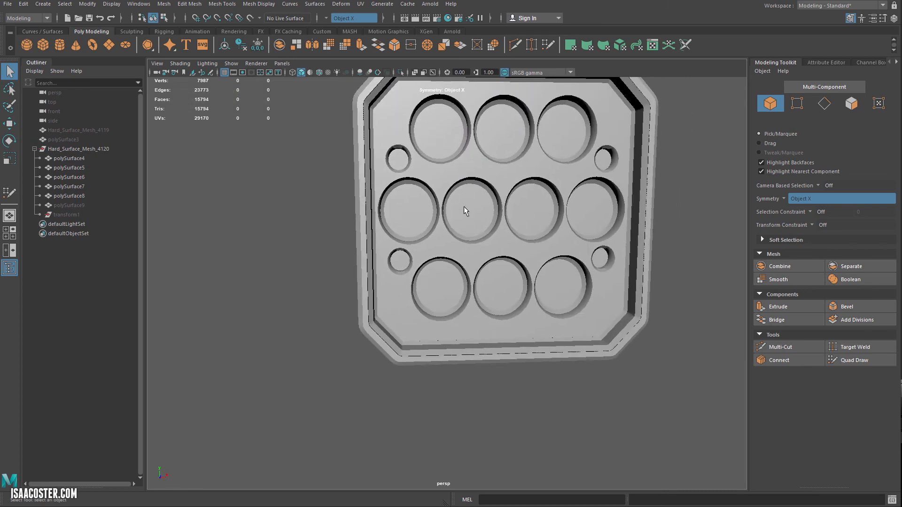
{"action": "left_click_drag", "start_coordinate": [464, 211], "coordinate": [432, 212], "text": "alt"}
{"action": "left_click", "coordinate": [432, 211]}
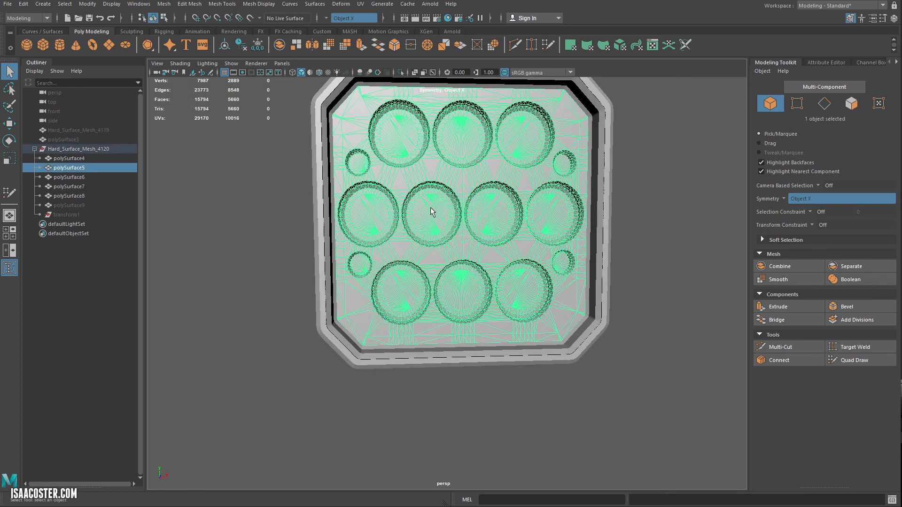
{"action": "middle_click_drag", "start_coordinate": [448, 200], "coordinate": [423, 214], "text": "alt"}
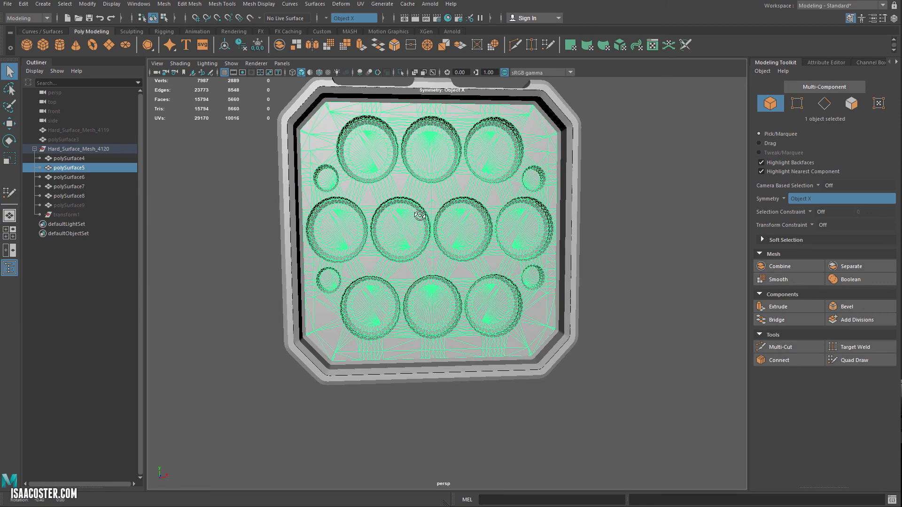
{"action": "left_click", "coordinate": [256, 219]}
{"action": "left_click_drag", "start_coordinate": [358, 239], "coordinate": [368, 210], "text": "alt"}
{"action": "left_click", "coordinate": [363, 207]}
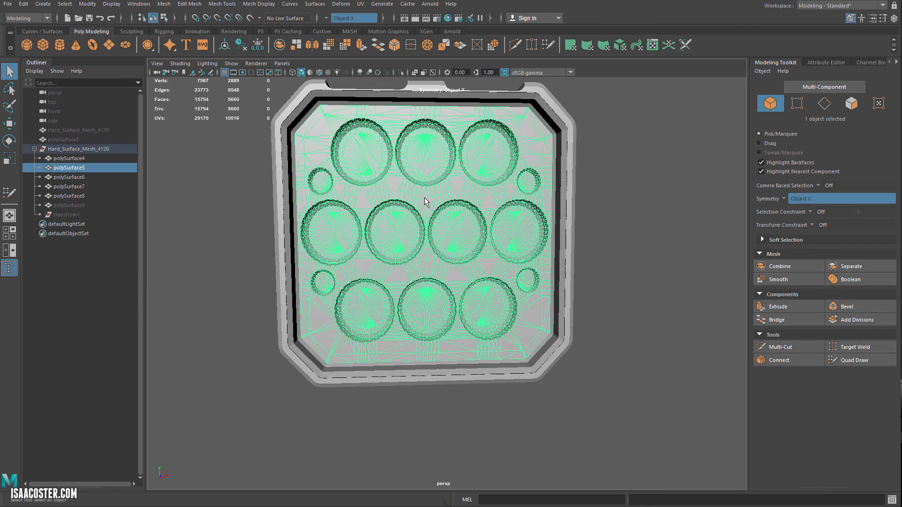
{"action": "left_click_drag", "start_coordinate": [426, 201], "coordinate": [504, 275], "text": "alt"}
{"action": "key", "text": "ctrl+h"}
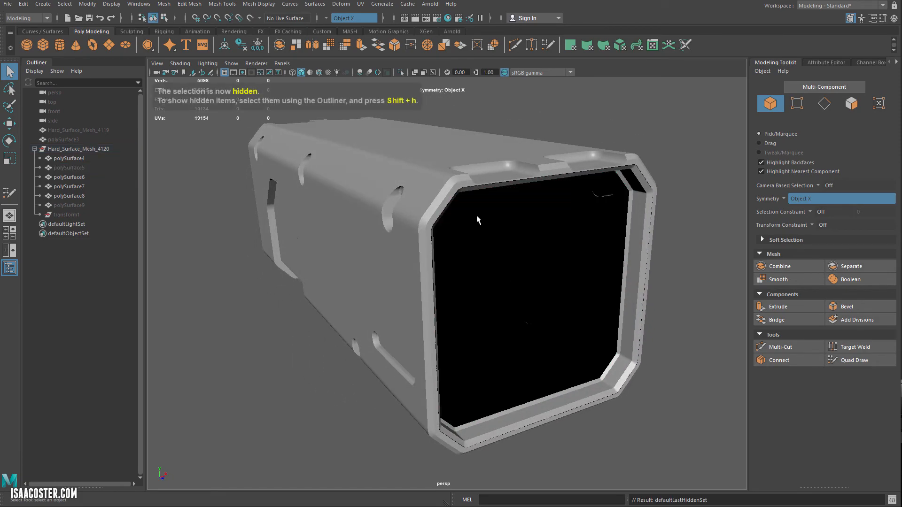
Step: Select the front housing and the three roof bars and combine them into one object
{"action": "left_click", "coordinate": [432, 261]}
{"action": "scroll", "coordinate": [432, 261], "scroll_direction": "down", "scroll_amount": 3}
{"action": "left_click_drag", "start_coordinate": [432, 261], "coordinate": [399, 277], "text": "alt"}
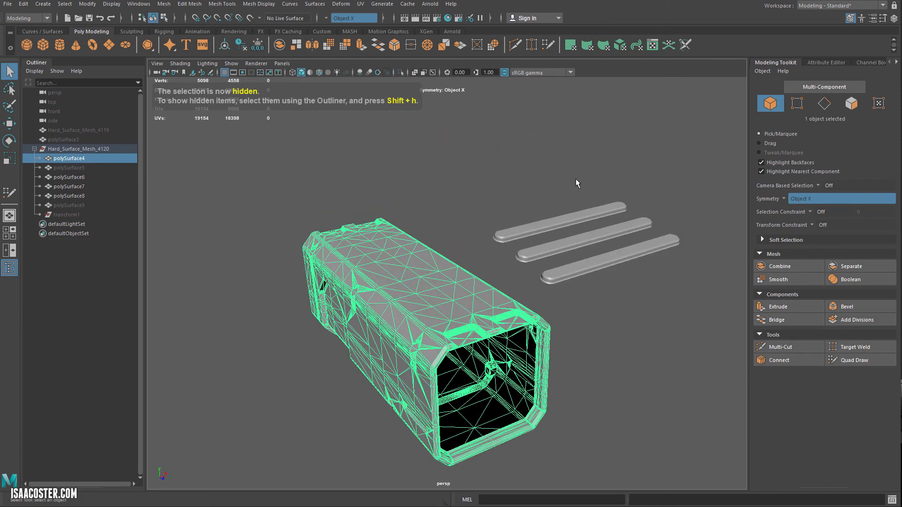
{"action": "left_click_drag", "start_coordinate": [577, 185], "coordinate": [643, 332]}
{"action": "left_click", "coordinate": [484, 282], "text": "shift"}
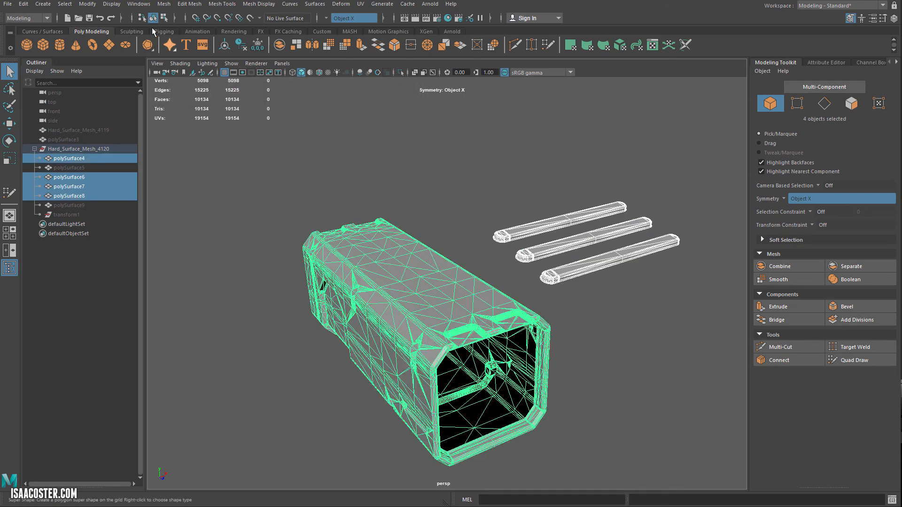
{"action": "left_click", "coordinate": [164, 4]}
{"action": "left_click", "coordinate": [183, 41]}
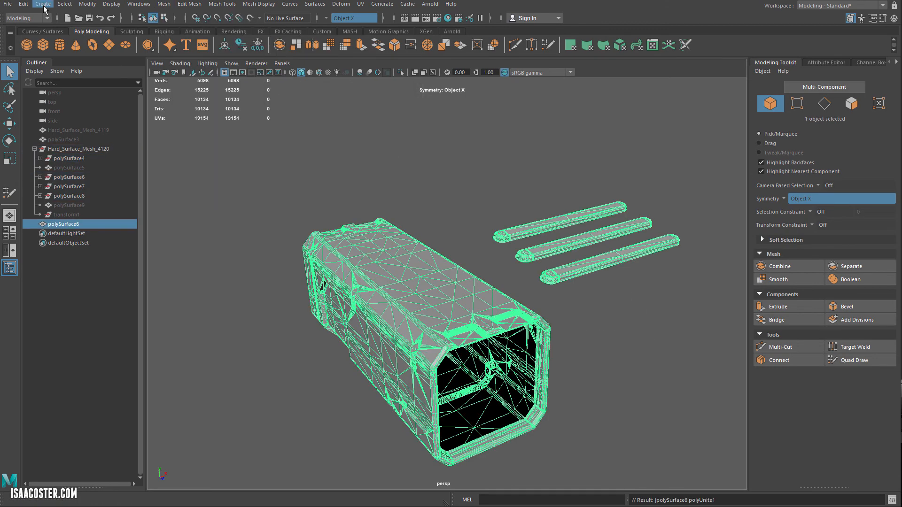
Step: Delete the construction history of the combined front housing and roof bars, and check the object from several sides
{"action": "left_click", "coordinate": [25, 4]}
{"action": "mouse_move", "coordinate": [117, 114]}
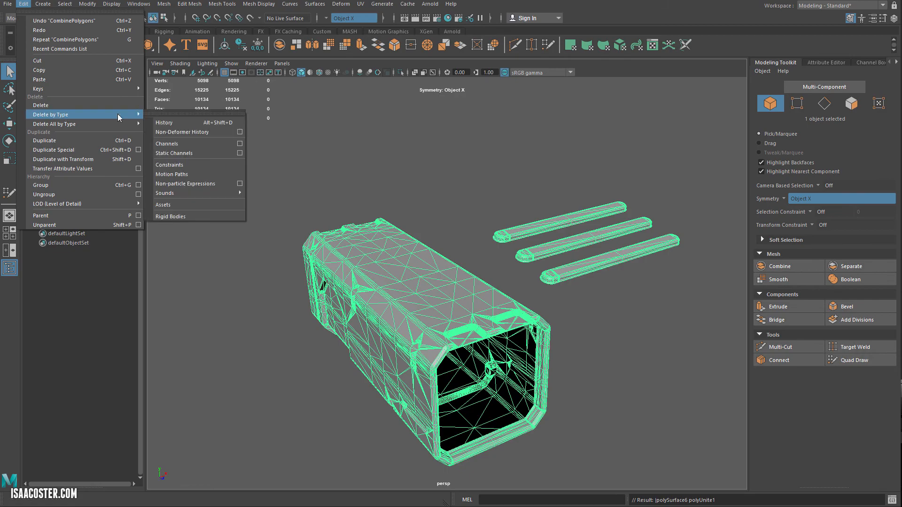
{"action": "left_click", "coordinate": [171, 124]}
{"action": "left_click_drag", "start_coordinate": [419, 126], "coordinate": [522, 315], "text": "alt"}
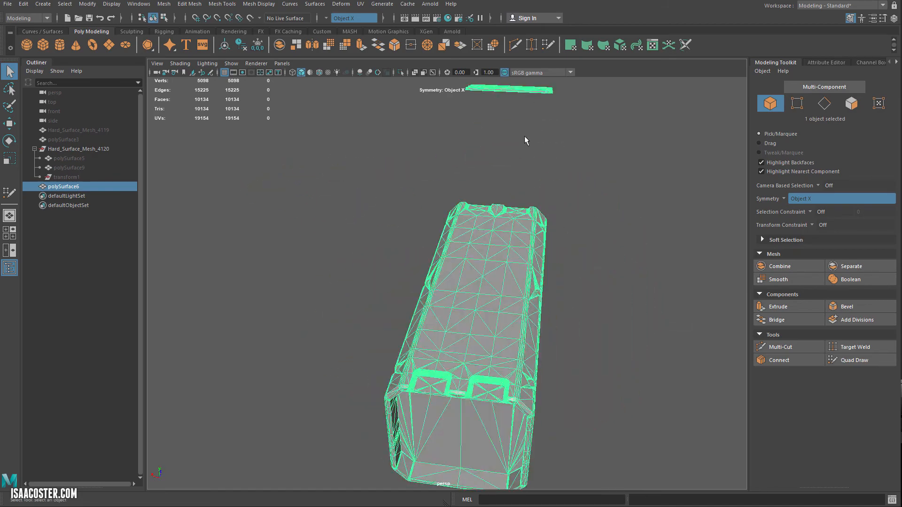
{"action": "mouse_move", "coordinate": [526, 142]}
{"action": "left_mouse_down", "text": "alt"}
{"action": "mouse_move", "coordinate": [528, 202]}
{"action": "mouse_move", "coordinate": [473, 165]}
{"action": "mouse_move", "coordinate": [477, 201]}
{"action": "mouse_move", "coordinate": [564, 149]}
{"action": "mouse_move", "coordinate": [446, 135]}
{"action": "mouse_move", "coordinate": [590, 133]}
{"action": "mouse_move", "coordinate": [520, 153]}
{"action": "left_mouse_up", "text": "alt"}
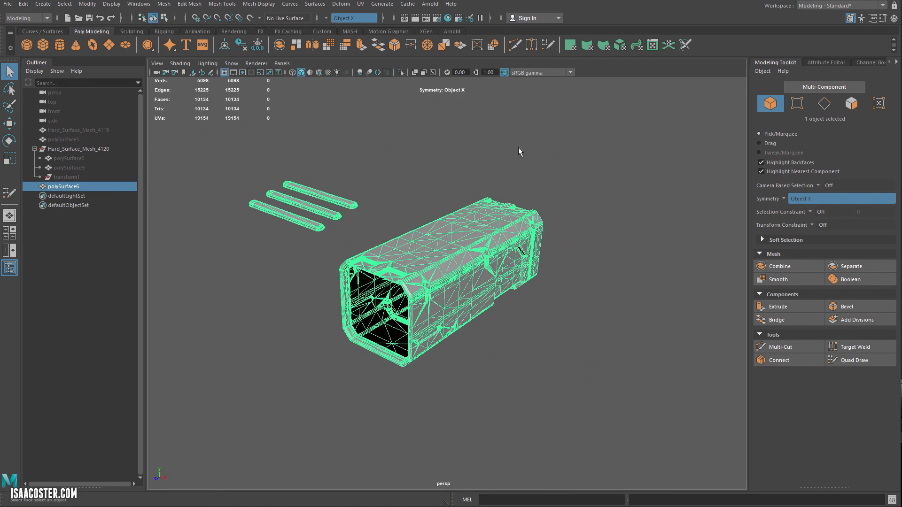
Step: Try mirroring the combined housing and roof bars across the world X axis, and undo the mirror
{"action": "left_click", "coordinate": [165, 5]}
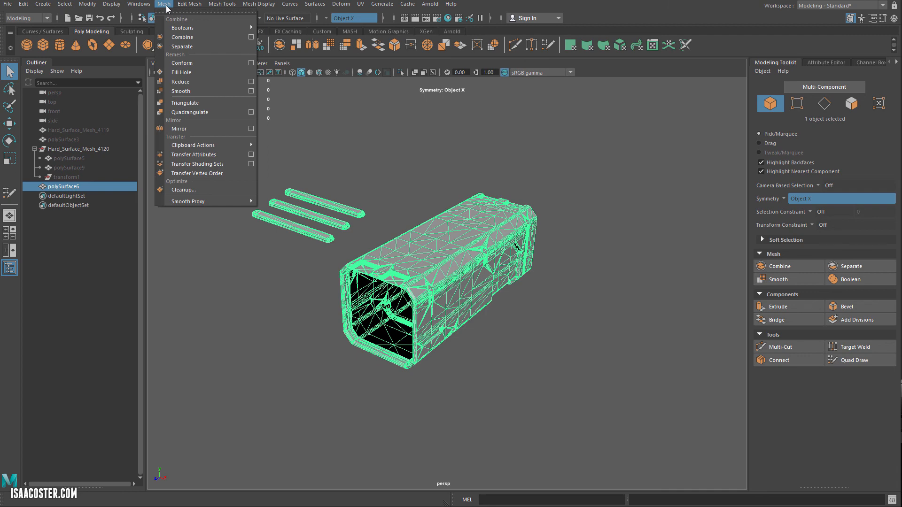
{"action": "mouse_move", "coordinate": [199, 6]}
{"action": "mouse_move", "coordinate": [164, 5]}
{"action": "left_click", "coordinate": [214, 128]}
{"action": "left_click_drag", "start_coordinate": [292, 143], "coordinate": [356, 161], "text": "alt"}
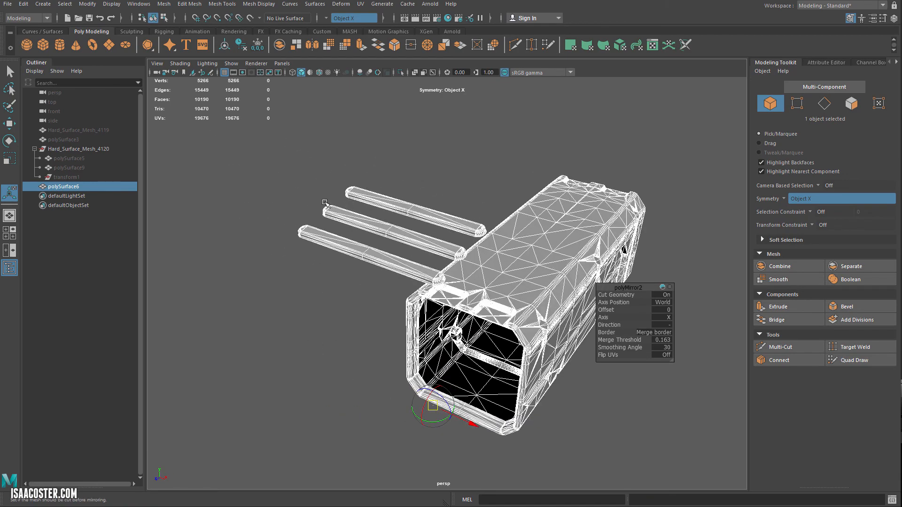
{"action": "left_click_drag", "start_coordinate": [246, 173], "coordinate": [345, 219], "text": "alt"}
{"action": "scroll", "coordinate": [324, 207], "scroll_direction": "up", "scroll_amount": 4}
{"action": "key", "text": "ctrl+z"}
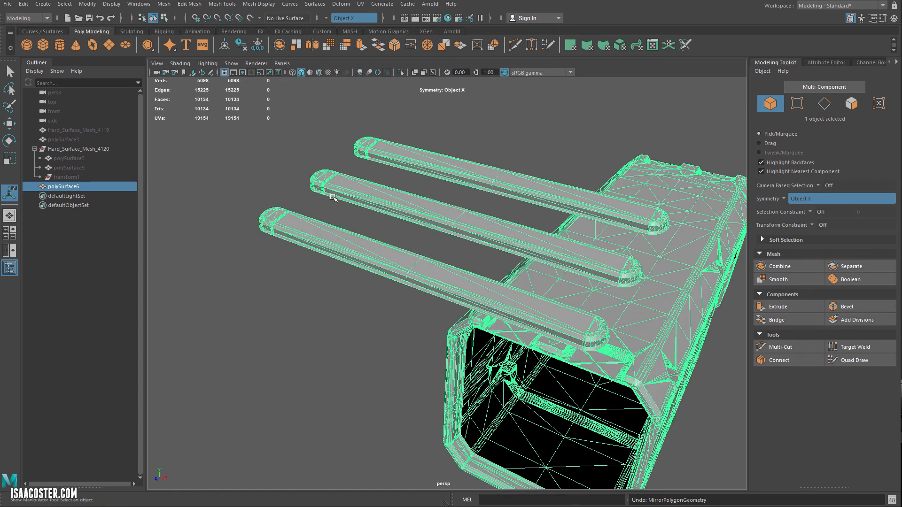
Step: Mirror the combined housing and roof bars across the world X axis in the negative direction, and return to object selection
{"action": "left_click", "coordinate": [188, 7]}
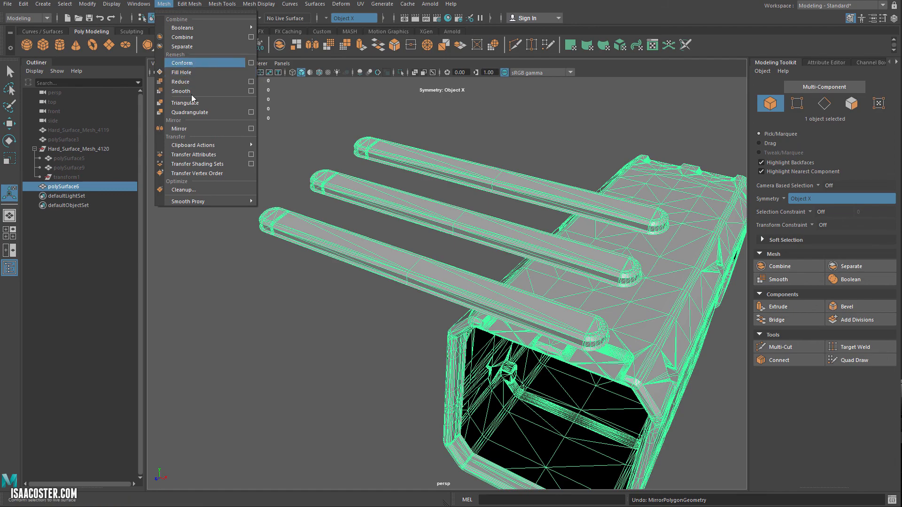
{"action": "left_click", "coordinate": [193, 129]}
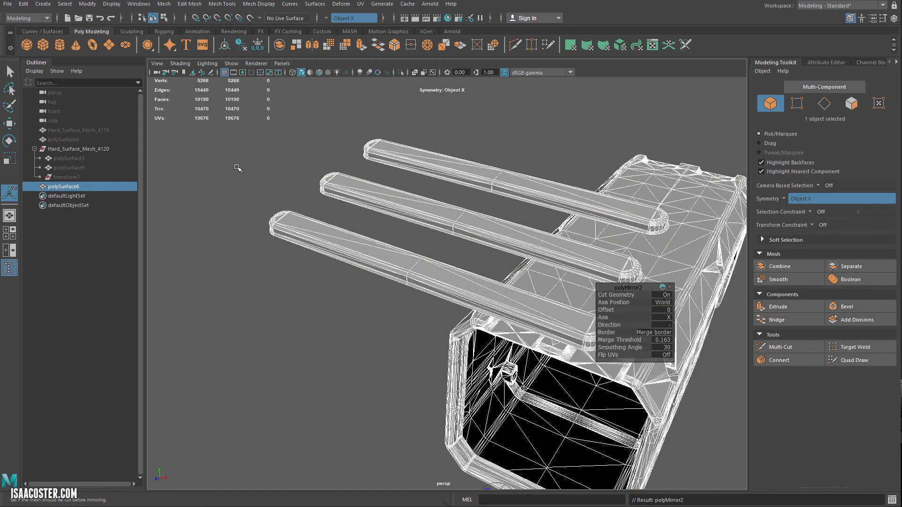
{"action": "left_click_drag", "start_coordinate": [238, 168], "coordinate": [153, 167], "text": "alt"}
{"action": "left_click_drag", "start_coordinate": [352, 176], "coordinate": [292, 197], "text": "alt"}
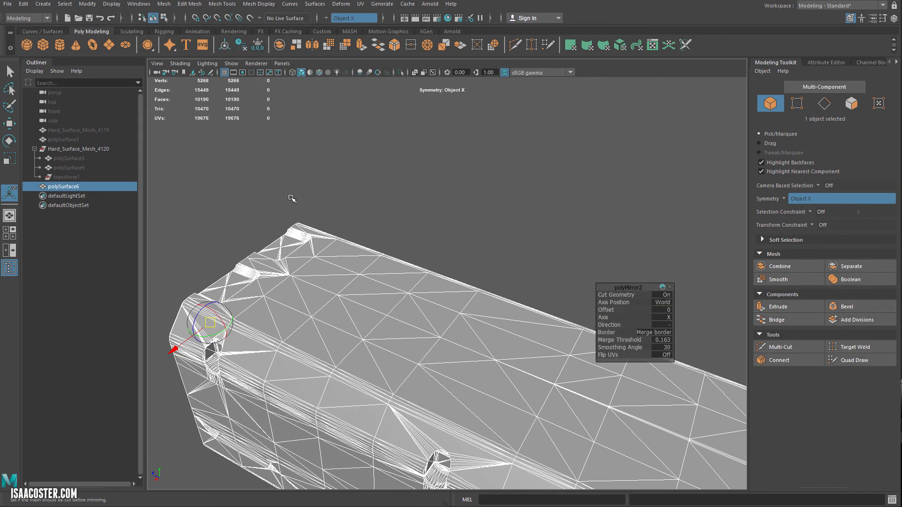
{"action": "key", "text": "F8"}
{"action": "key", "text": "F8"}
{"action": "key", "text": "F8"}
{"action": "key", "text": "F8"}
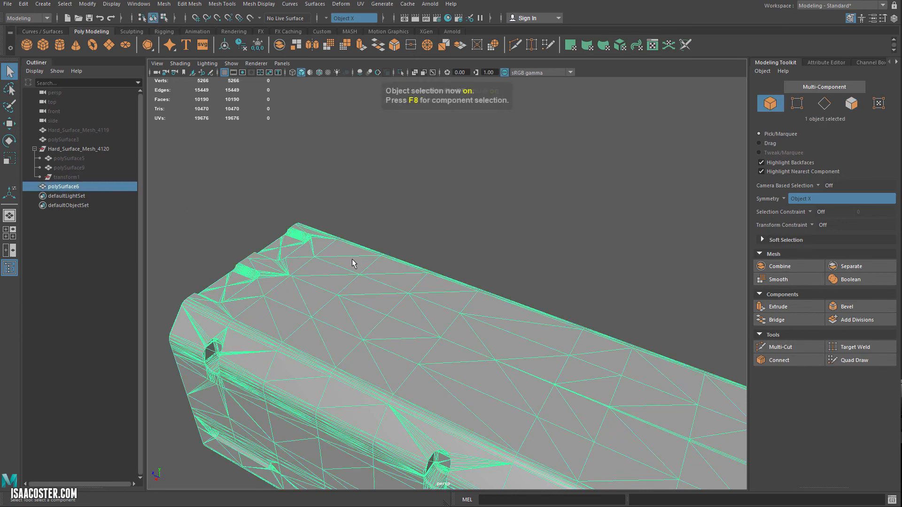
Step: Delete the construction history of the mirrored housing and roof bars
{"action": "left_click", "coordinate": [24, 4]}
{"action": "mouse_move", "coordinate": [70, 115]}
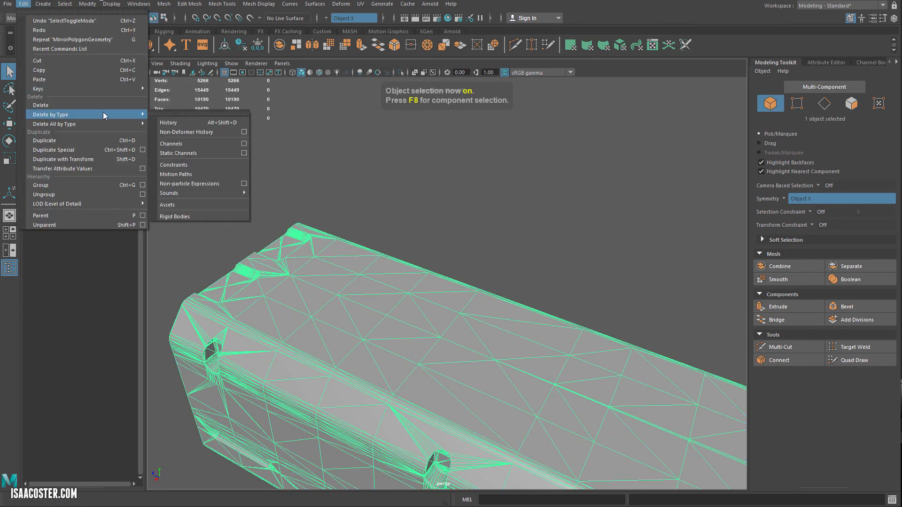
{"action": "left_click", "coordinate": [169, 123]}
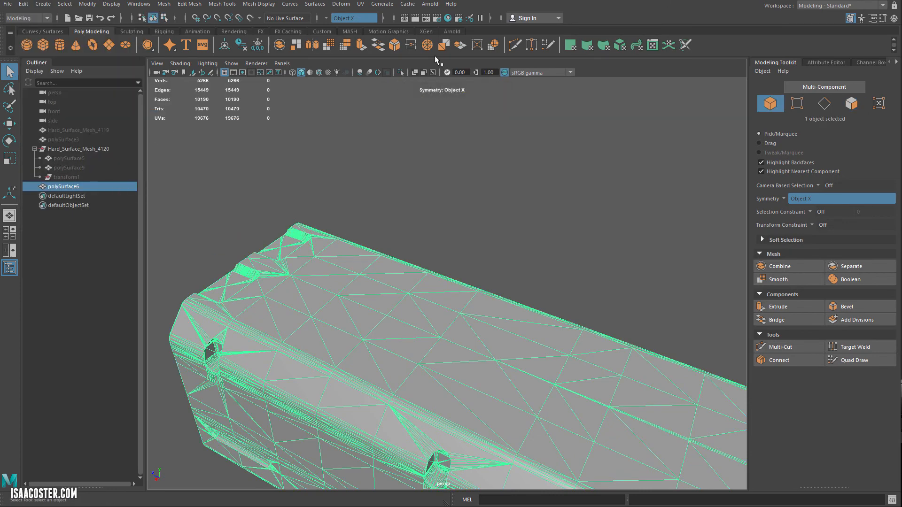
Step: Unhide polySurface5 and polySurface9 and select the vehicle body together with the front housing
{"action": "left_click", "coordinate": [75, 160]}
{"action": "left_click", "coordinate": [76, 169], "text": "shift"}
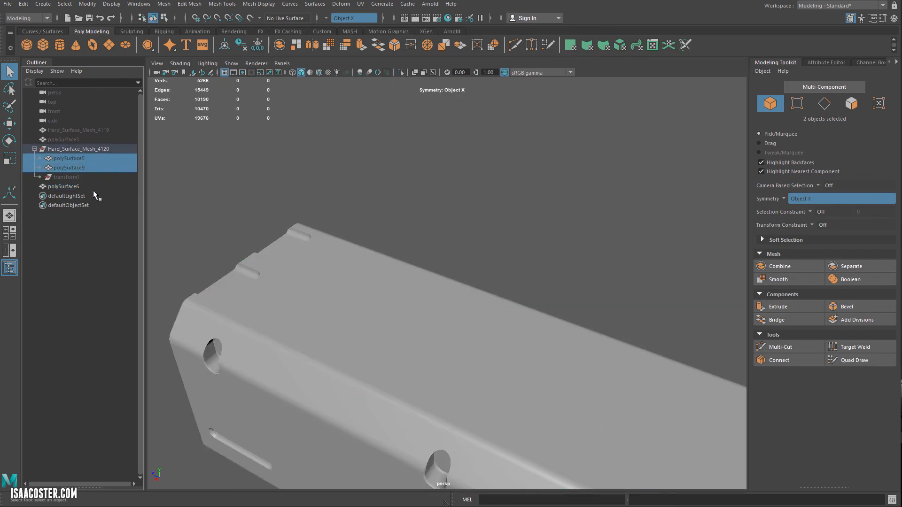
{"action": "key", "text": "shift+h"}
{"action": "right_click_drag", "start_coordinate": [271, 239], "coordinate": [194, 115], "text": "alt"}
{"action": "left_click_drag", "start_coordinate": [312, 263], "coordinate": [277, 236], "text": "alt"}
{"action": "left_click_drag", "start_coordinate": [402, 252], "coordinate": [490, 255], "text": "alt"}
{"action": "left_click", "coordinate": [404, 254], "text": "shift"}
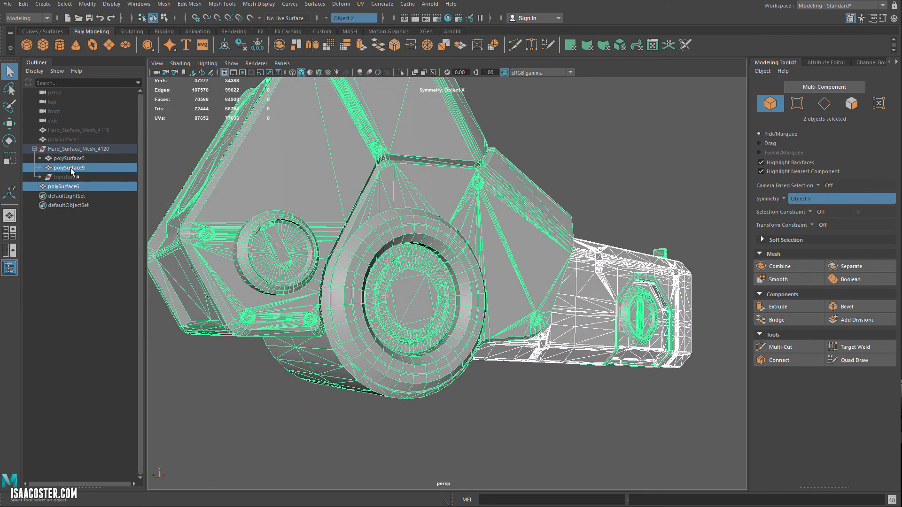
Step: Show polySurface3 briefly and hide it again
{"action": "left_click", "coordinate": [65, 140]}
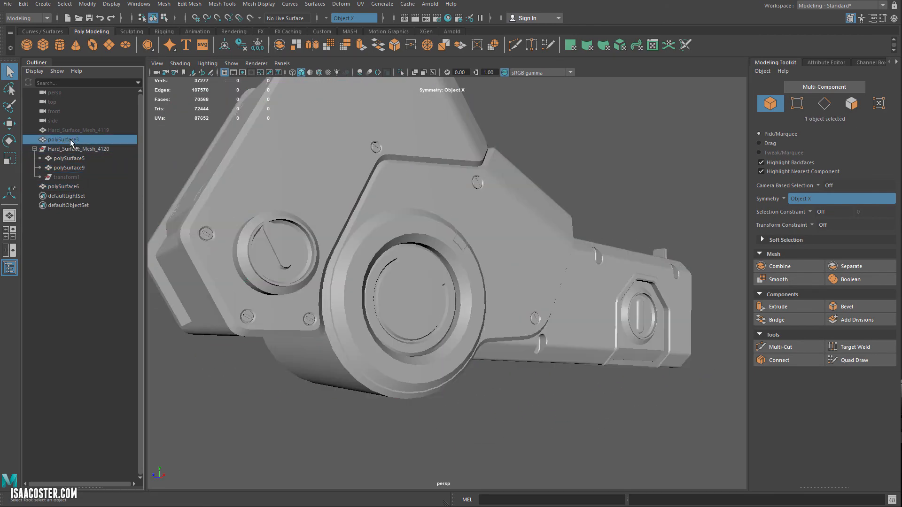
{"action": "key", "text": "shift+h"}
{"action": "key", "text": "ctrl+h"}
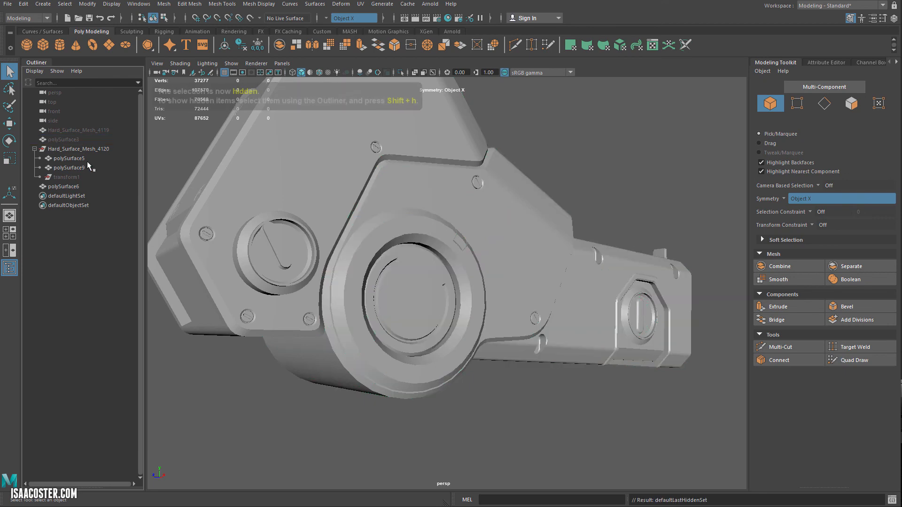
Step: Delete all faces of one of the two clips in the recesses at the housing's front upper edge
{"action": "left_click_drag", "start_coordinate": [481, 210], "coordinate": [506, 292], "text": "alt"}
{"action": "left_click", "coordinate": [518, 291]}
{"action": "right_click_drag", "start_coordinate": [510, 281], "coordinate": [512, 292]}
{"action": "left_click_drag", "start_coordinate": [348, 324], "coordinate": [329, 280], "text": "alt"}
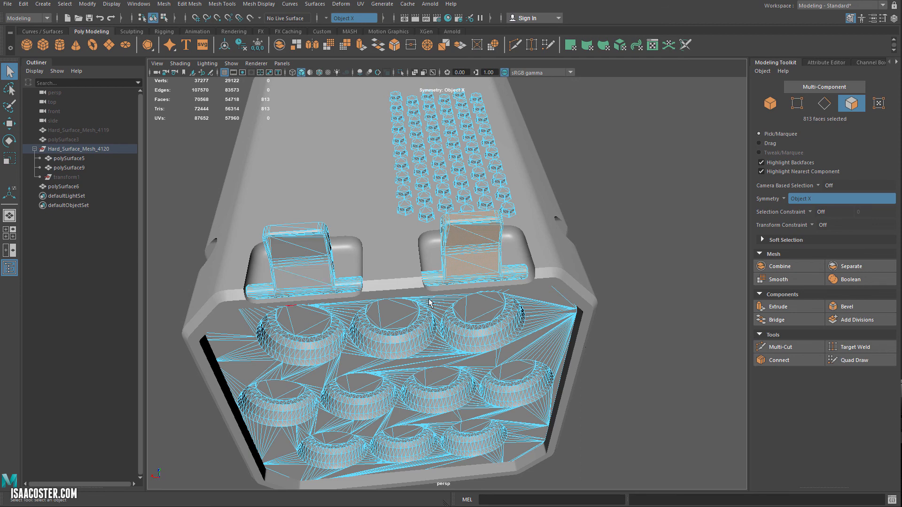
{"action": "key", "text": "Delete"}
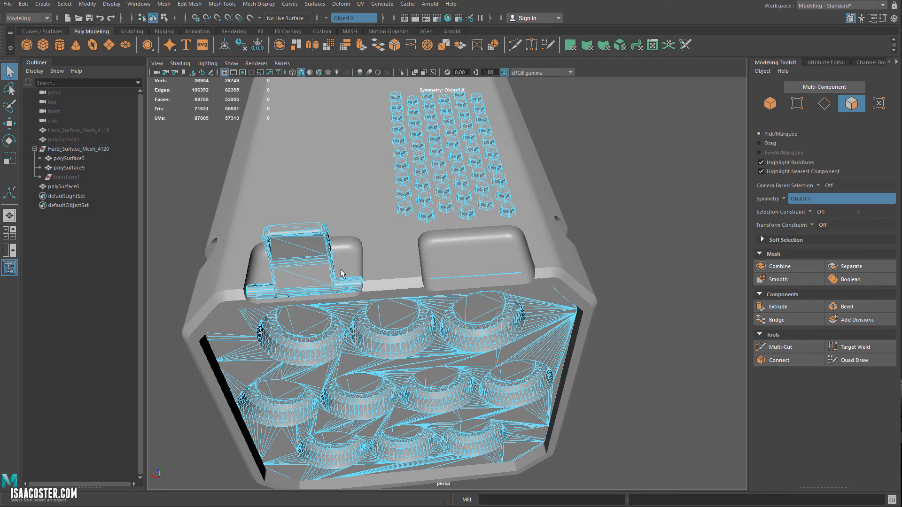
Step: Select the faces of the remaining clip, return to object selection and clear the selection
{"action": "double_click", "coordinate": [311, 268]}
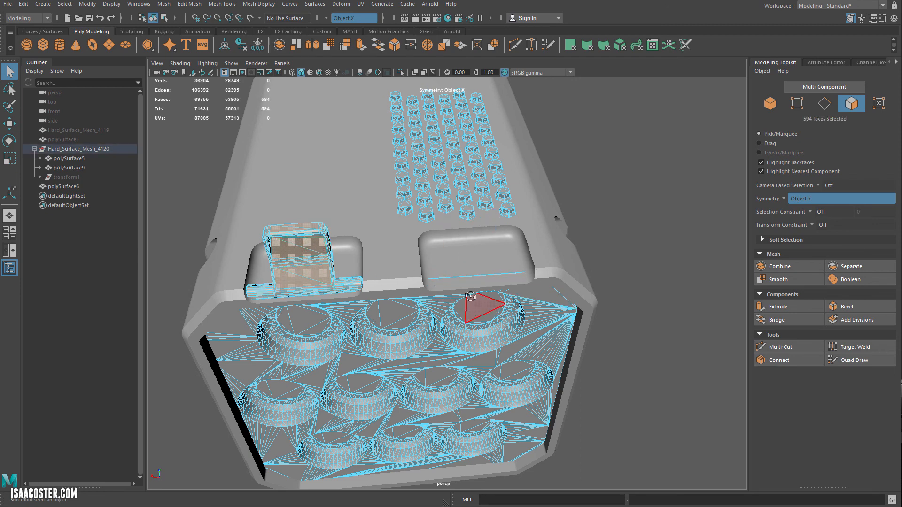
{"action": "left_click_drag", "start_coordinate": [466, 292], "coordinate": [476, 297], "text": "alt"}
{"action": "key", "text": "F8"}
{"action": "left_click_drag", "start_coordinate": [629, 237], "coordinate": [540, 251], "text": "alt"}
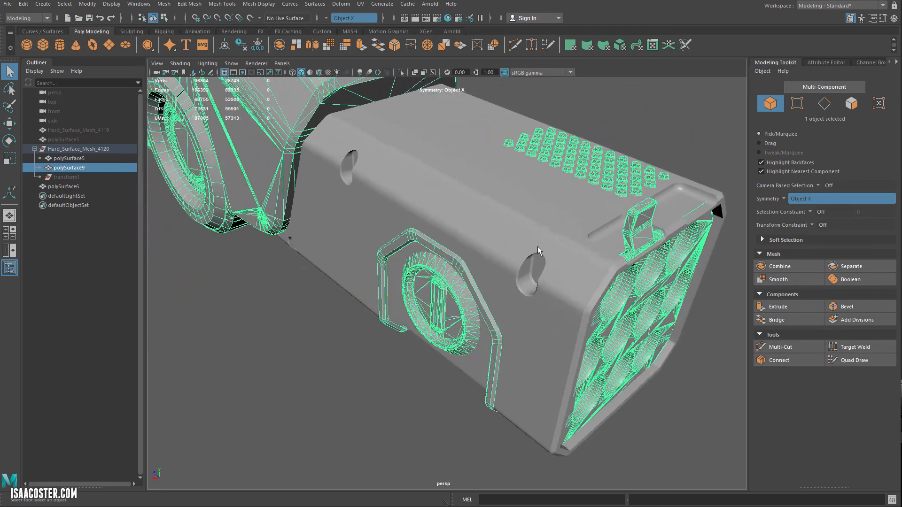
{"action": "left_click", "coordinate": [449, 249]}
{"action": "left_click", "coordinate": [309, 326]}
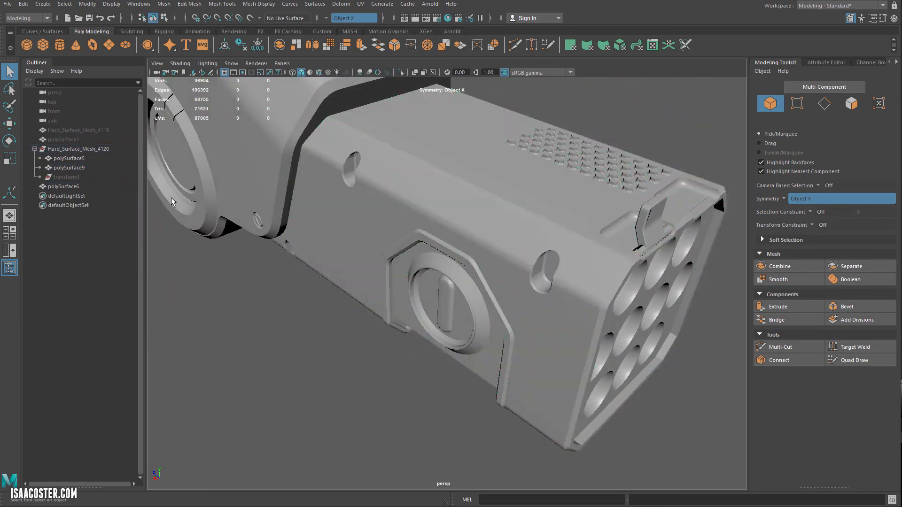
Step: Show polySurface3, compare it with the high-poly front housing from below and the side, and hide it again
{"action": "left_click", "coordinate": [73, 140]}
{"action": "key", "text": "shift+h"}
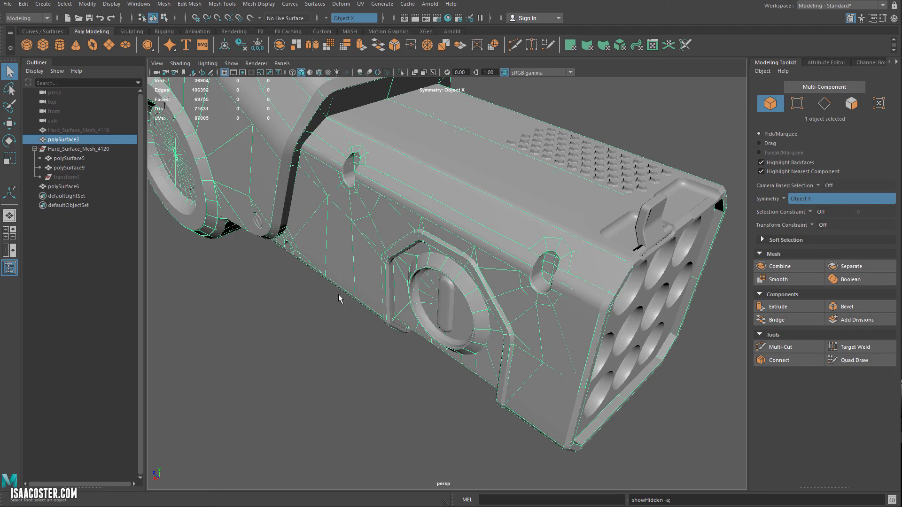
{"action": "left_click_drag", "start_coordinate": [340, 299], "coordinate": [370, 230], "text": "alt"}
{"action": "left_click", "coordinate": [399, 233]}
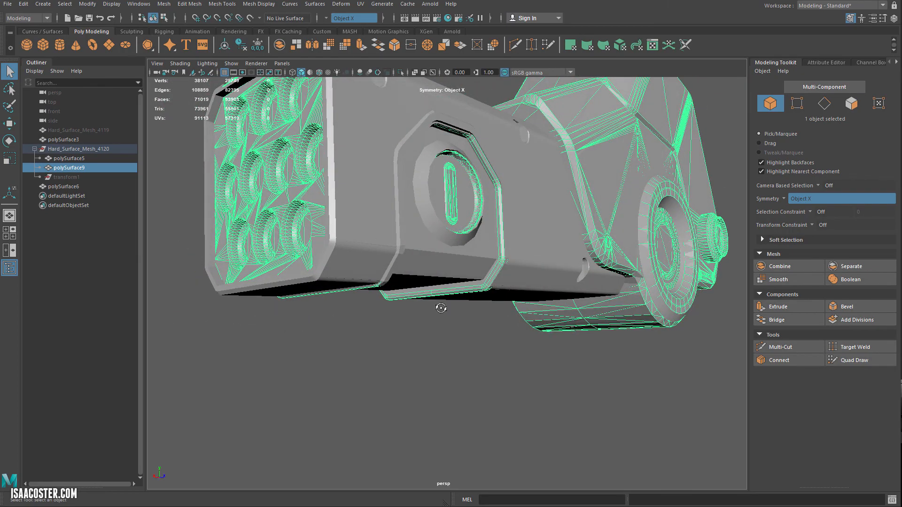
{"action": "left_click_drag", "start_coordinate": [440, 308], "coordinate": [275, 162], "text": "alt"}
{"action": "left_click", "coordinate": [86, 143]}
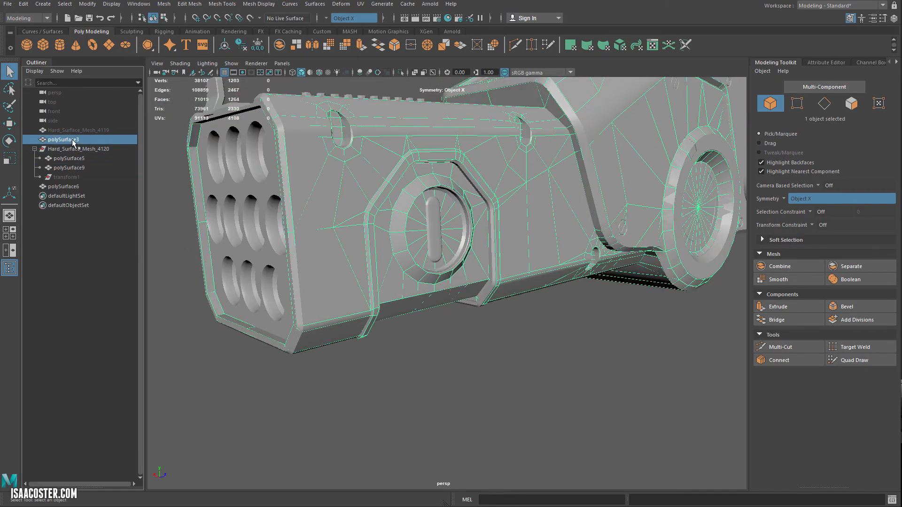
{"action": "key", "text": "ctrl+h"}
Step: Select the vehicle body, examine its parts around the front housing in component mode, and return to object selection
{"action": "left_click_drag", "start_coordinate": [356, 238], "coordinate": [359, 278], "text": "alt"}
{"action": "left_click", "coordinate": [347, 219]}
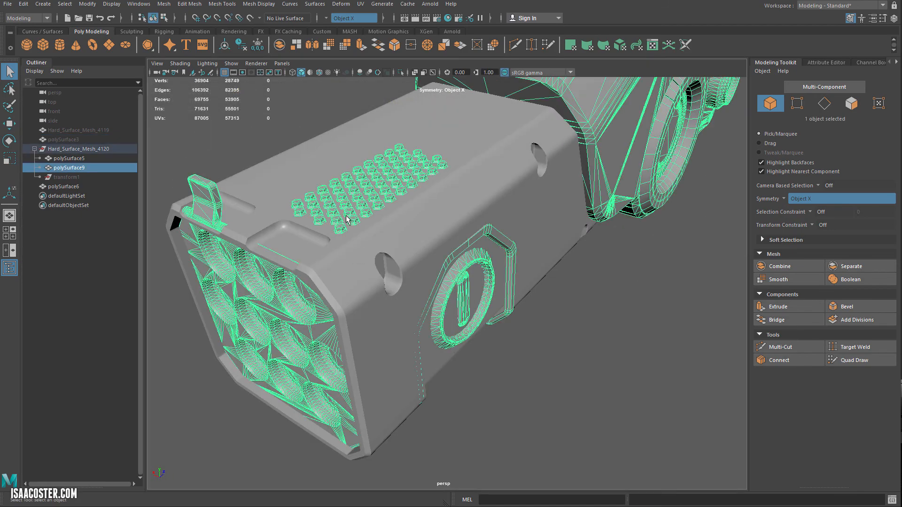
{"action": "left_click_drag", "start_coordinate": [351, 232], "coordinate": [526, 183], "text": "alt"}
{"action": "mouse_move", "coordinate": [526, 183]}
{"action": "right_mouse_down"}
{"action": "mouse_move", "coordinate": [503, 184]}
{"action": "mouse_move", "coordinate": [518, 199]}
{"action": "mouse_move", "coordinate": [519, 188]}
{"action": "right_mouse_up"}
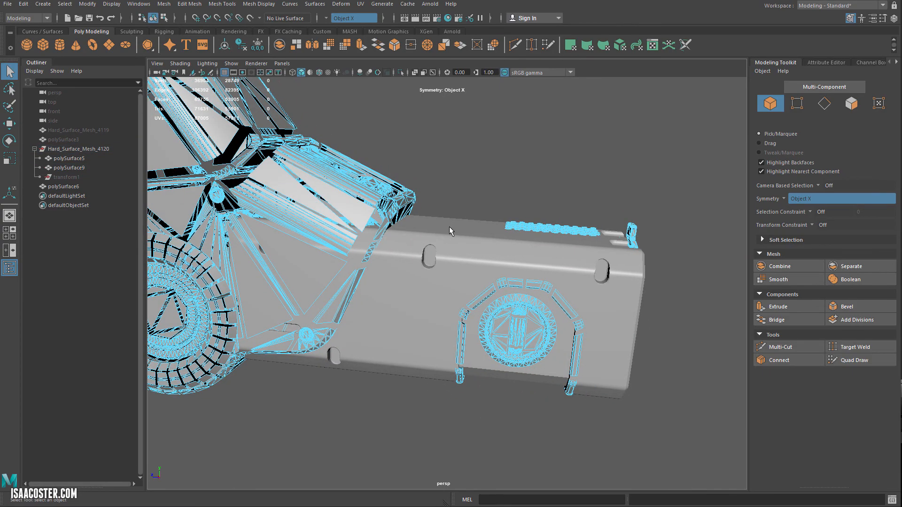
{"action": "key", "text": "F8"}
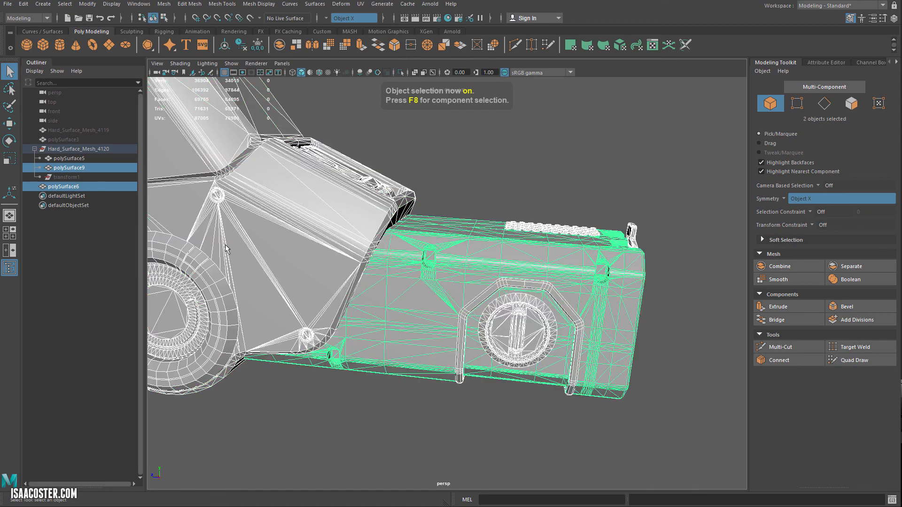
{"action": "left_click_drag", "start_coordinate": [191, 214], "coordinate": [201, 222], "text": "alt"}
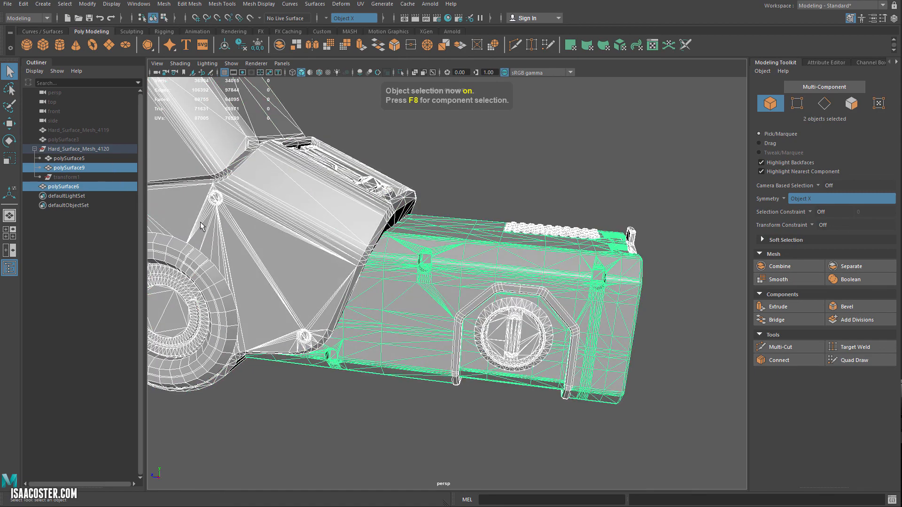
Step: Locate the end panel polySurface5 in wireframe display and delete it
{"action": "left_click", "coordinate": [71, 159]}
{"action": "key", "text": "f"}
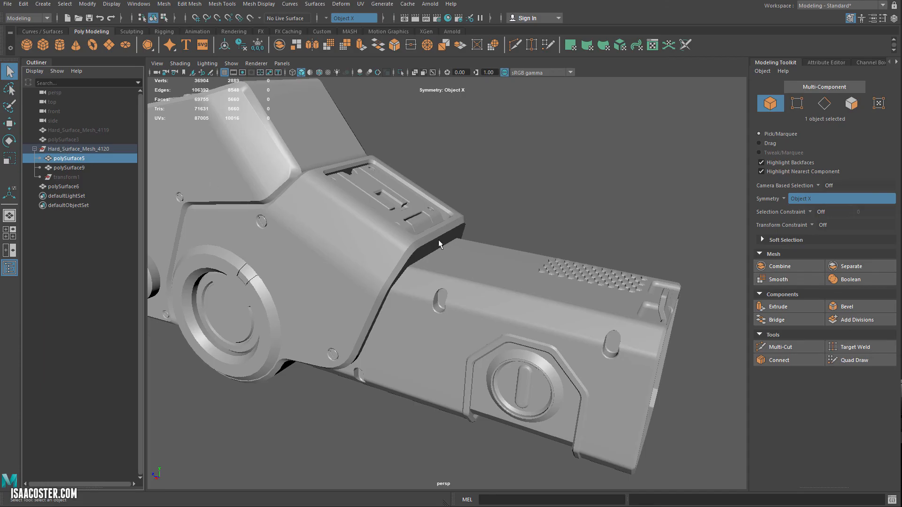
{"action": "key", "text": "4"}
{"action": "left_click_drag", "start_coordinate": [436, 244], "coordinate": [362, 256], "text": "alt"}
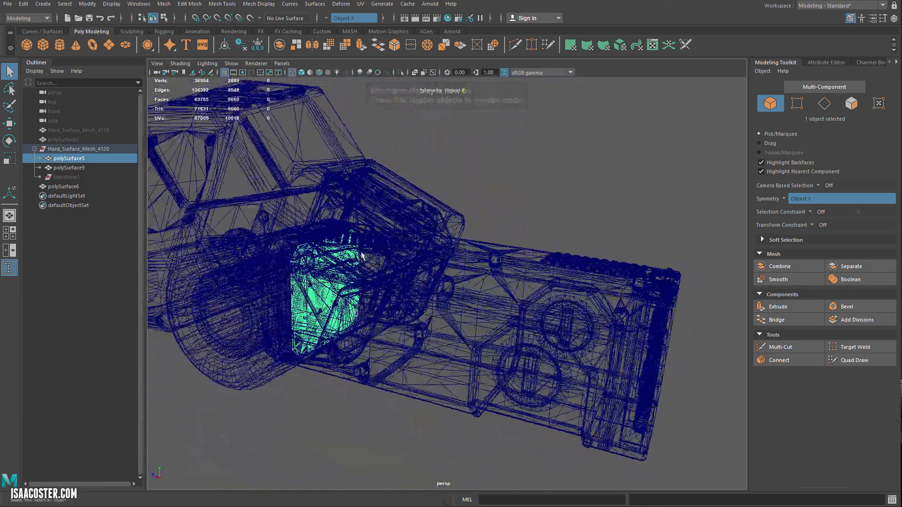
{"action": "key", "text": "Delete"}
Step: Select the faces of the small raised bump pattern on top of the front housing, belonging to polySurface9
{"action": "left_click", "coordinate": [403, 287]}
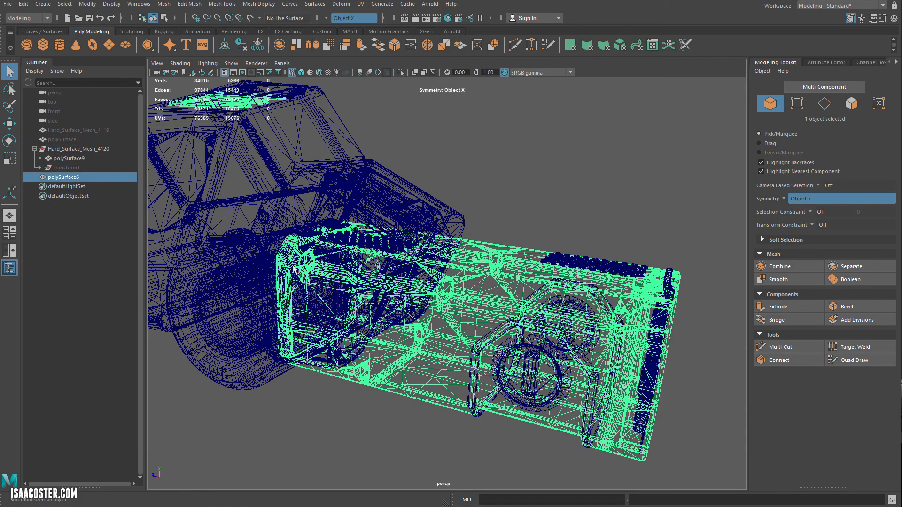
{"action": "left_click", "coordinate": [299, 262]}
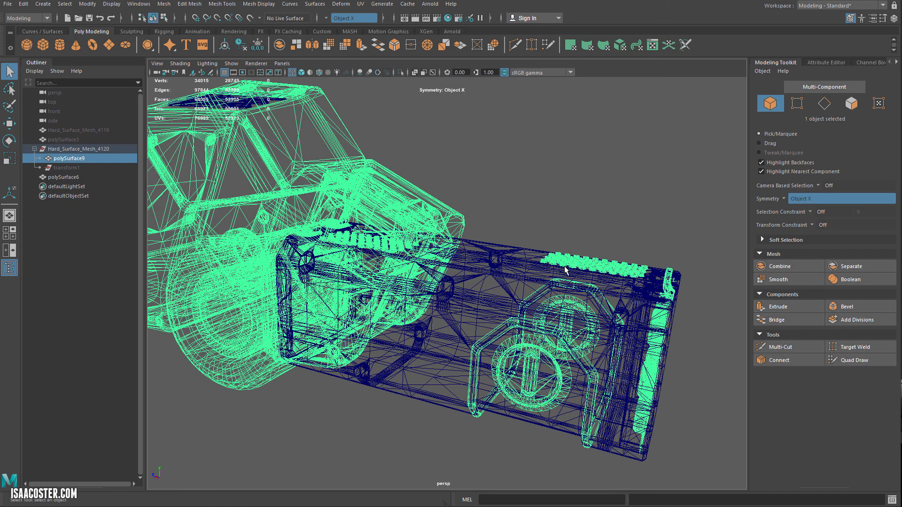
{"action": "left_click_drag", "start_coordinate": [565, 270], "coordinate": [574, 217], "text": "alt"}
{"action": "right_click_drag", "start_coordinate": [574, 218], "coordinate": [581, 233]}
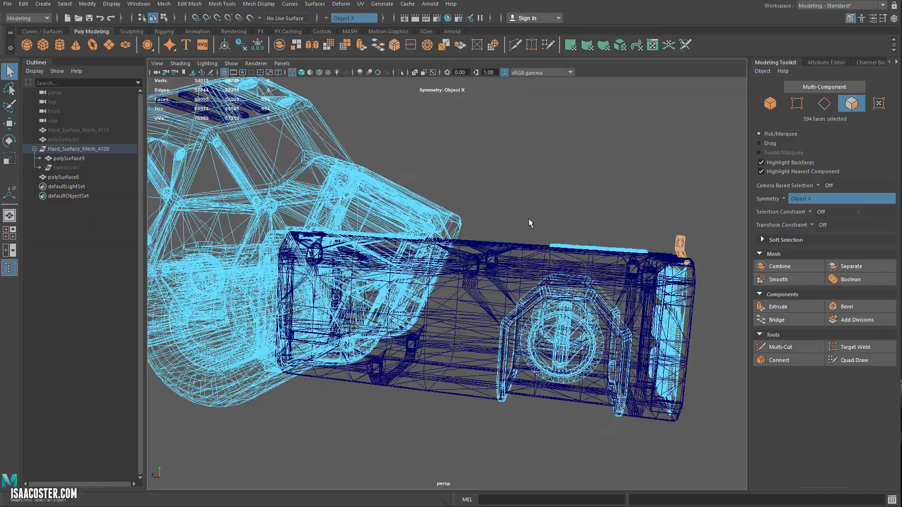
{"action": "left_click_drag", "start_coordinate": [529, 222], "coordinate": [598, 259]}
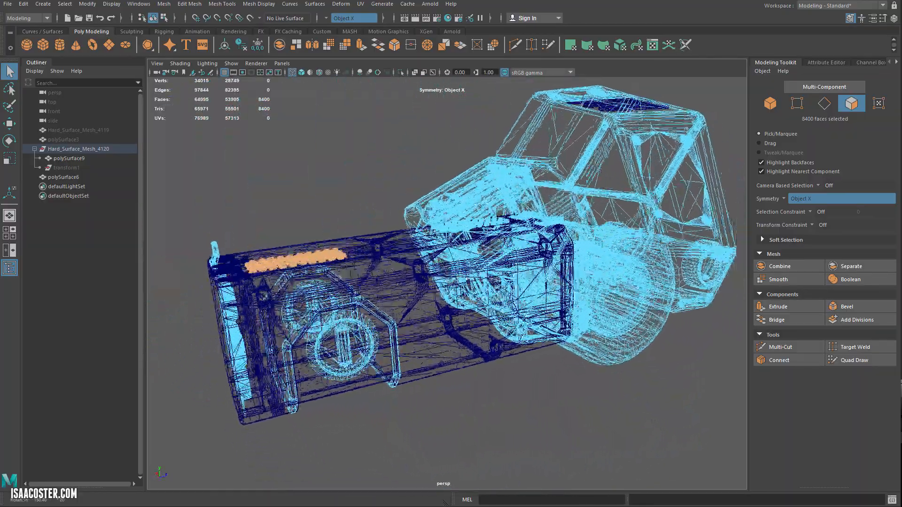
Step: Restore the Modeling menu set and separate the selected bump faces from the vehicle body
{"action": "key", "text": "F5"}
{"action": "mouse_move", "coordinate": [365, 273]}
{"action": "left_mouse_down", "text": "alt"}
{"action": "mouse_move", "coordinate": [376, 322]}
{"action": "mouse_move", "coordinate": [388, 325]}
{"action": "mouse_move", "coordinate": [416, 268]}
{"action": "left_mouse_up", "text": "alt"}
{"action": "key", "text": "5"}
{"action": "scroll", "coordinate": [387, 325], "scroll_direction": "up", "scroll_amount": 2}
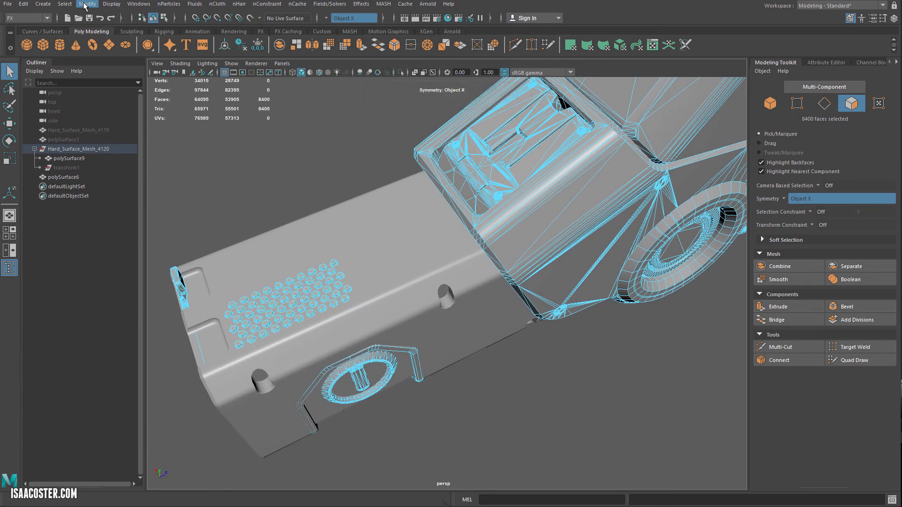
{"action": "left_click", "coordinate": [32, 18]}
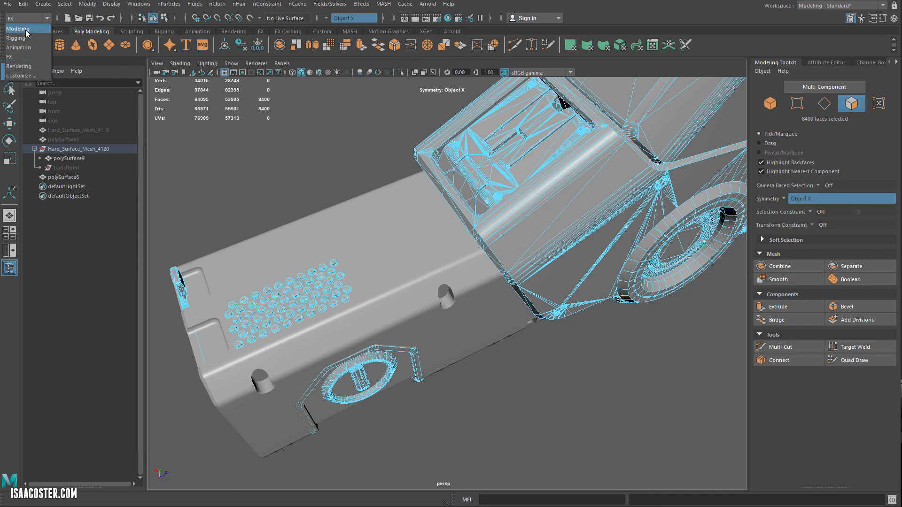
{"action": "left_click", "coordinate": [29, 28]}
{"action": "left_click", "coordinate": [221, 7]}
{"action": "mouse_move", "coordinate": [171, 5]}
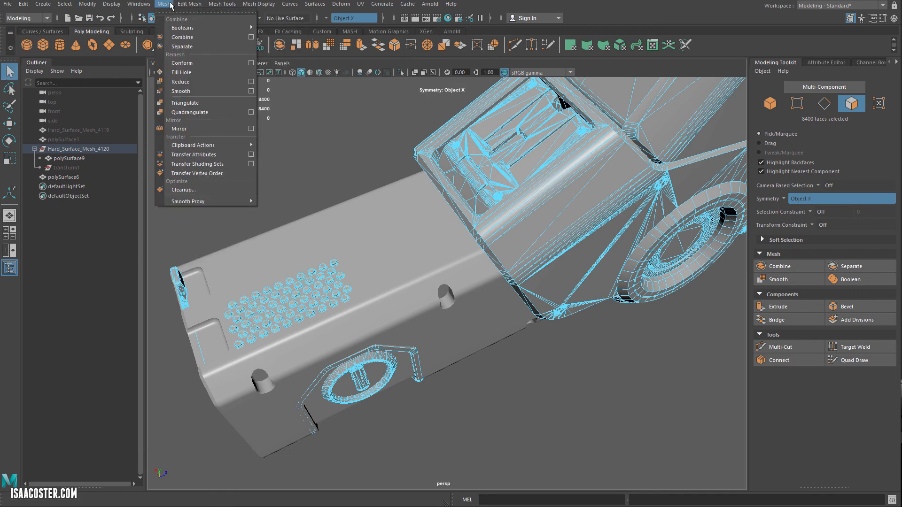
{"action": "left_click", "coordinate": [182, 47]}
Step: Select all the separated bump pieces and combine them into a single mesh
{"action": "left_click_drag", "start_coordinate": [385, 183], "coordinate": [281, 210], "text": "alt"}
{"action": "left_click_drag", "start_coordinate": [234, 235], "coordinate": [458, 265]}
{"action": "key", "text": "4"}
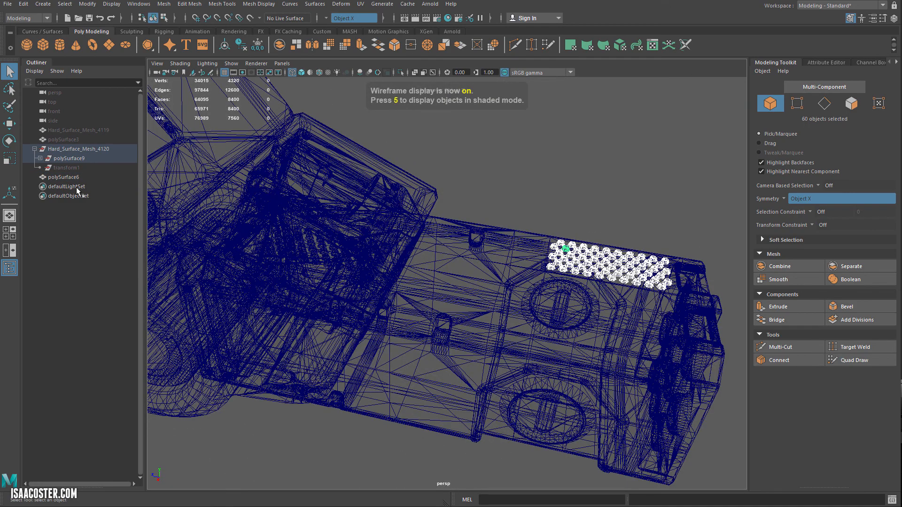
{"action": "left_click", "coordinate": [40, 159]}
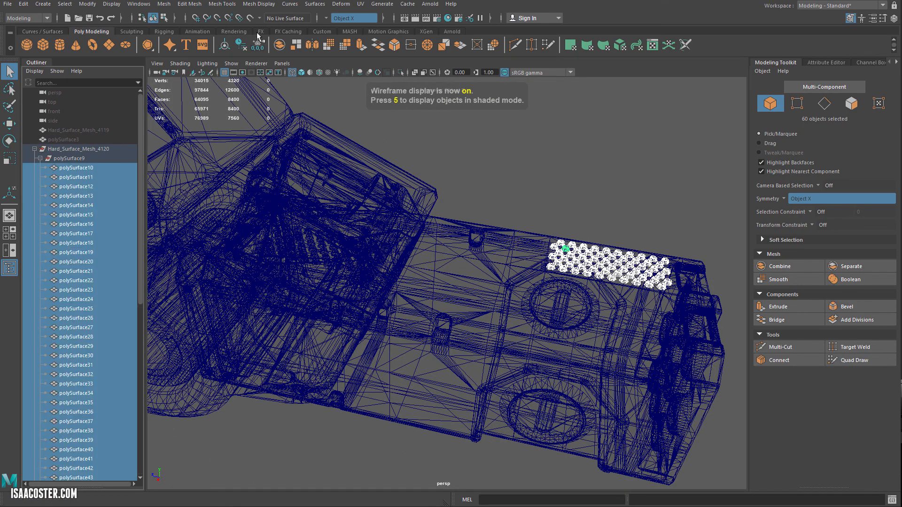
{"action": "left_click", "coordinate": [164, 3]}
{"action": "left_click", "coordinate": [183, 37]}
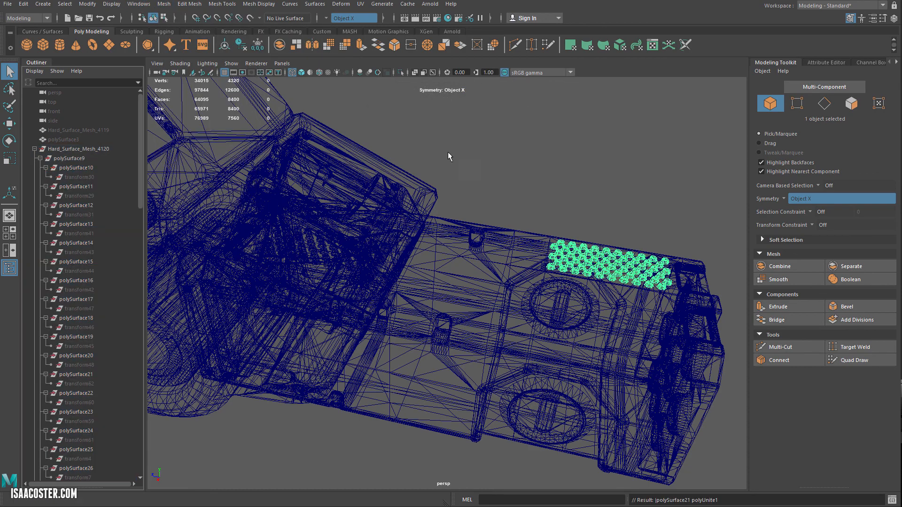
Step: Select all visible meshes of the vehicle and delete their construction history
{"action": "left_click", "coordinate": [25, 4]}
{"action": "left_click_drag", "start_coordinate": [482, 120], "coordinate": [393, 162], "text": "alt"}
{"action": "scroll", "coordinate": [394, 162], "scroll_direction": "down", "scroll_amount": 5}
{"action": "left_click_drag", "start_coordinate": [211, 132], "coordinate": [674, 368]}
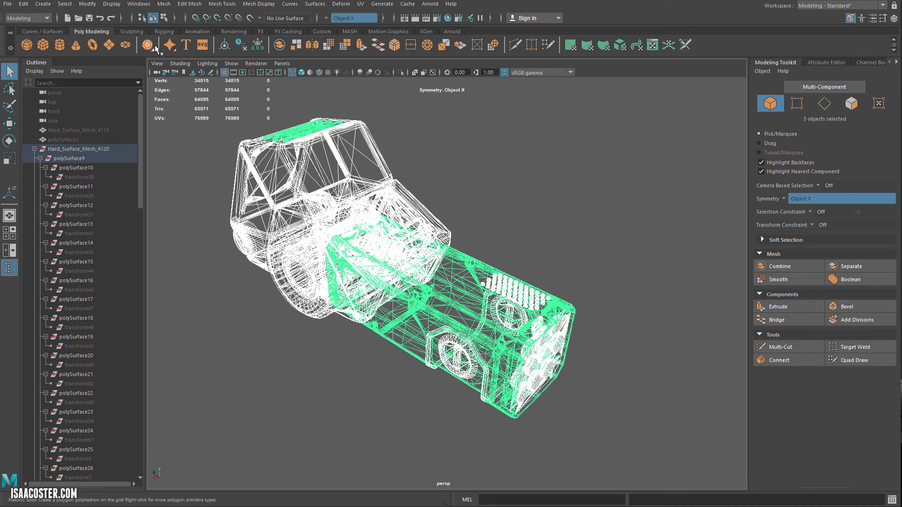
{"action": "left_click", "coordinate": [21, 6]}
{"action": "mouse_move", "coordinate": [73, 115]}
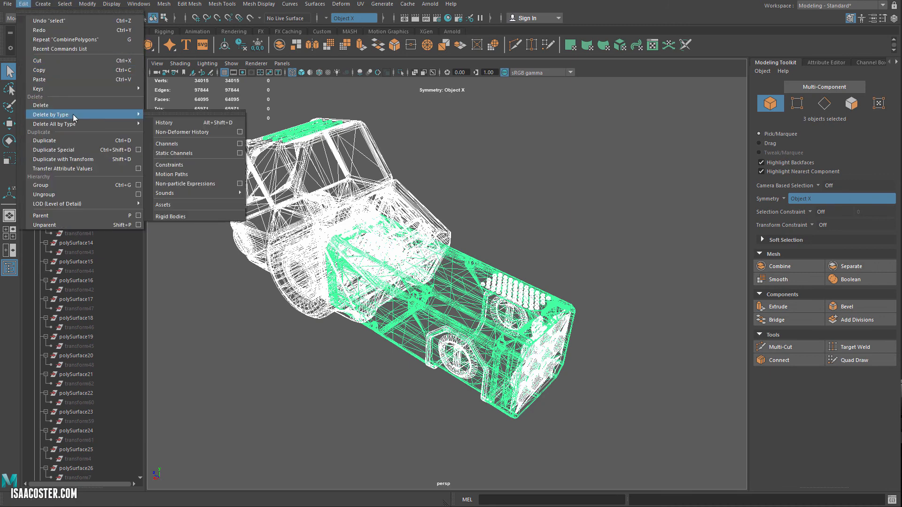
{"action": "left_click", "coordinate": [168, 123]}
Step: Return to shaded display and hide the combined bump mesh polySurface21 on top of the front housing
{"action": "left_click", "coordinate": [654, 207]}
{"action": "left_click_drag", "start_coordinate": [653, 208], "coordinate": [540, 185], "text": "alt"}
{"action": "key", "text": "5"}
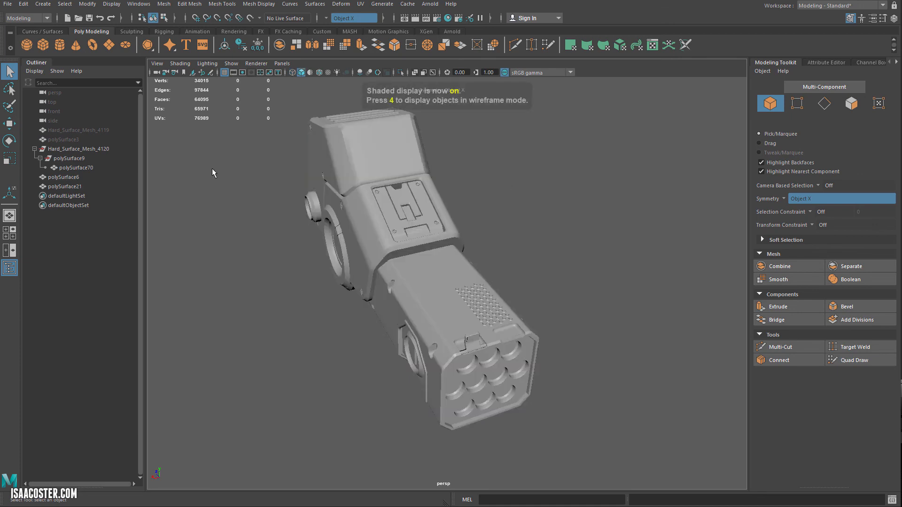
{"action": "left_click_drag", "start_coordinate": [278, 236], "coordinate": [521, 296], "text": "alt"}
{"action": "scroll", "coordinate": [501, 272], "scroll_direction": "up", "scroll_amount": 4}
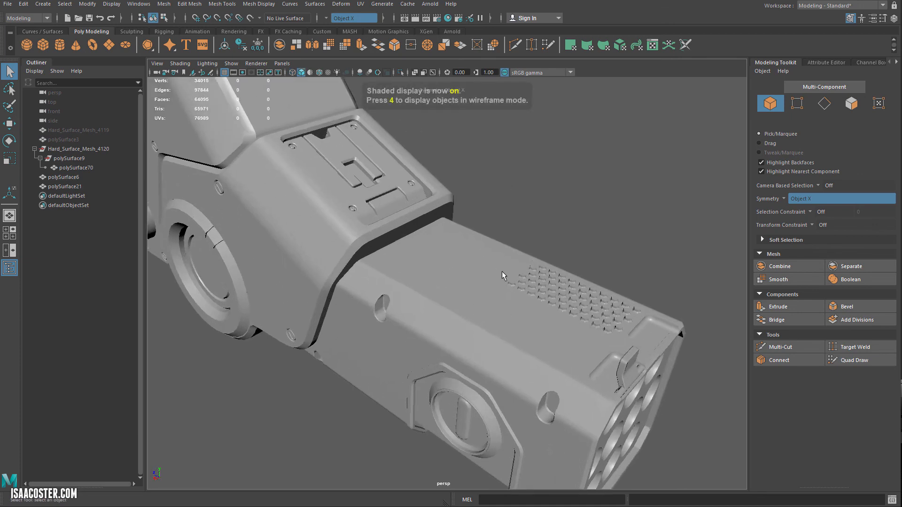
{"action": "left_click", "coordinate": [524, 272]}
{"action": "left_click", "coordinate": [589, 289]}
{"action": "left_click_drag", "start_coordinate": [589, 289], "coordinate": [577, 283], "text": "alt"}
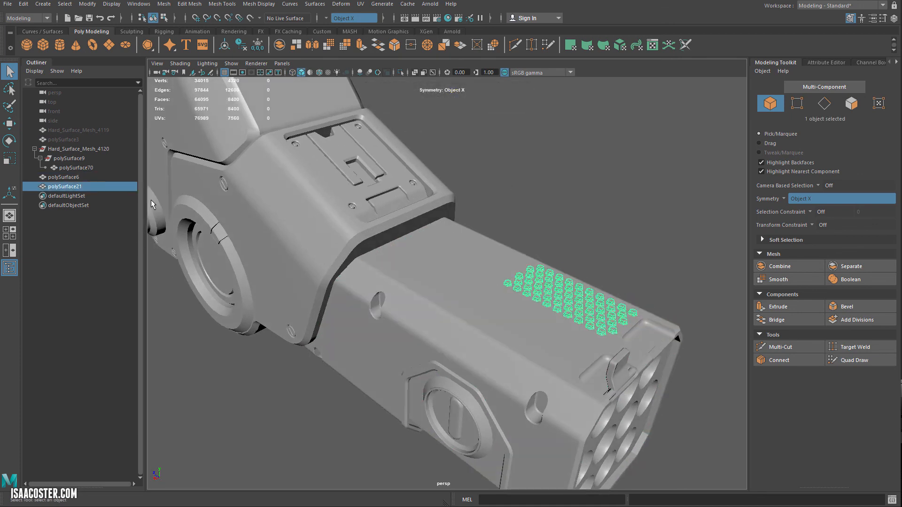
{"action": "key", "text": "ctrl+h"}
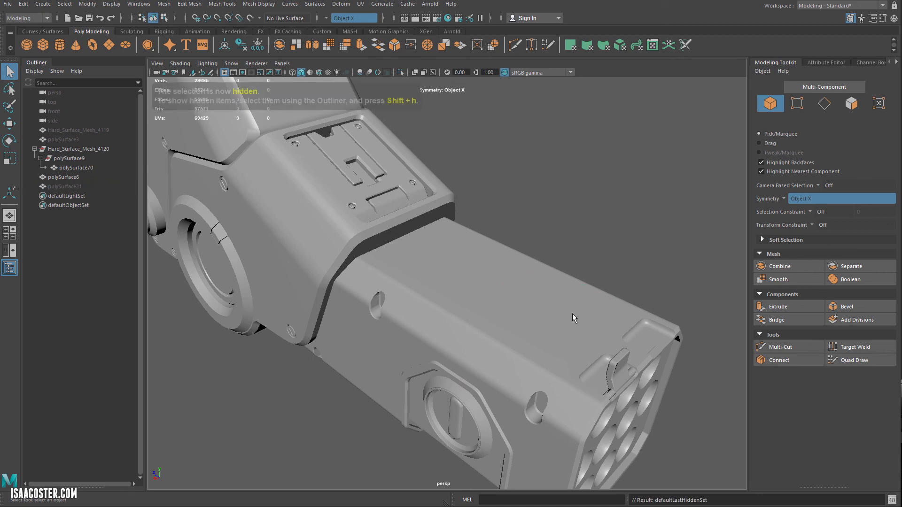
Step: Combine the remaining vehicle body polySurface70 and front housing polySurface6 into one mesh
{"action": "left_click_drag", "start_coordinate": [572, 313], "coordinate": [383, 230], "text": "alt"}
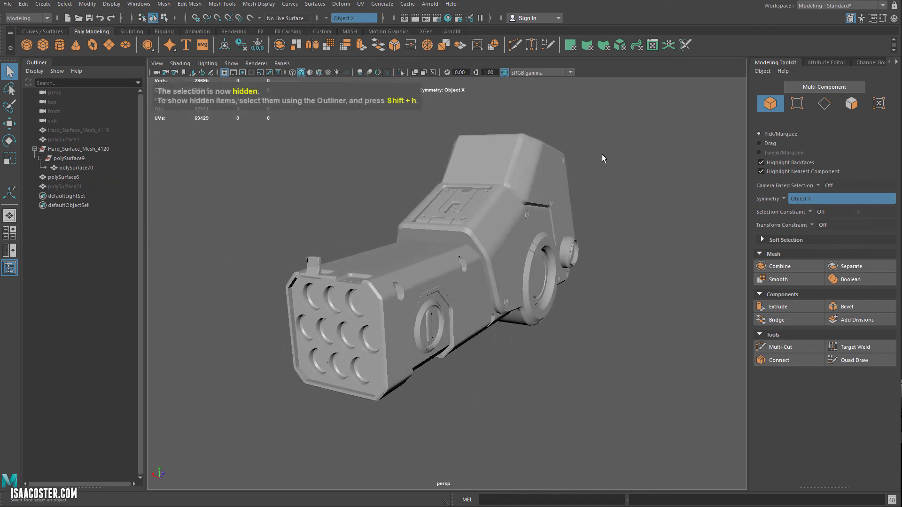
{"action": "left_click_drag", "start_coordinate": [615, 109], "coordinate": [253, 418]}
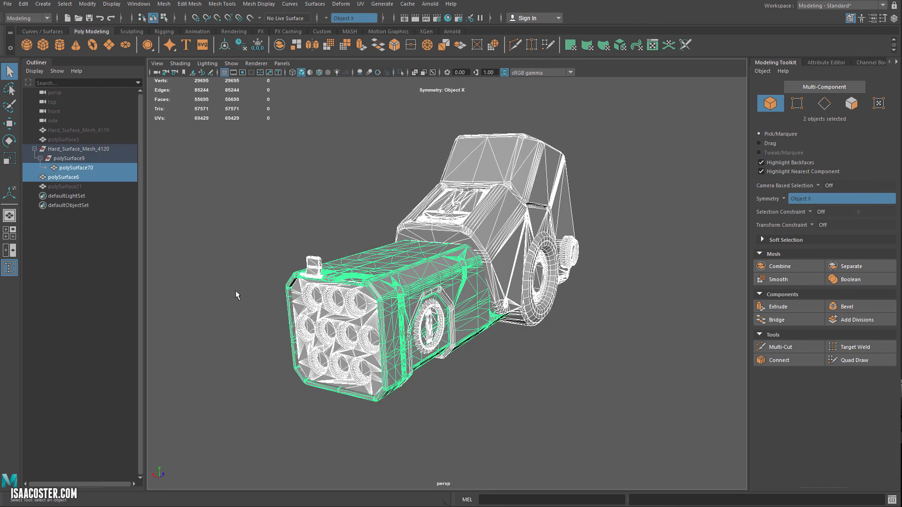
{"action": "left_click", "coordinate": [164, 4]}
{"action": "left_click", "coordinate": [195, 36]}
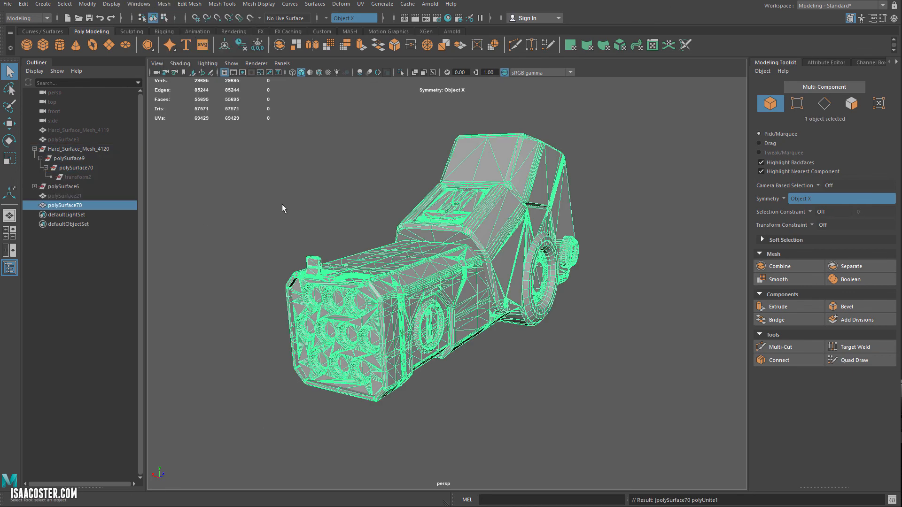
Step: Try to mirror the combined mesh across the world X axis with Cut Geometry on and the border merged
{"action": "left_click_drag", "start_coordinate": [381, 283], "coordinate": [442, 320], "text": "alt"}
{"action": "right_click_drag", "start_coordinate": [400, 308], "coordinate": [421, 304], "text": "alt"}
{"action": "left_click_drag", "start_coordinate": [421, 304], "coordinate": [414, 284], "text": "alt"}
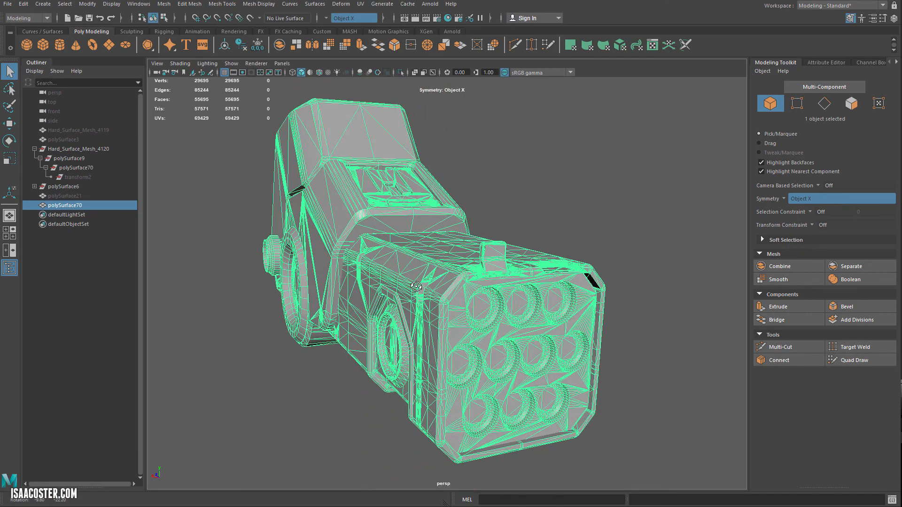
{"action": "left_click", "coordinate": [164, 4]}
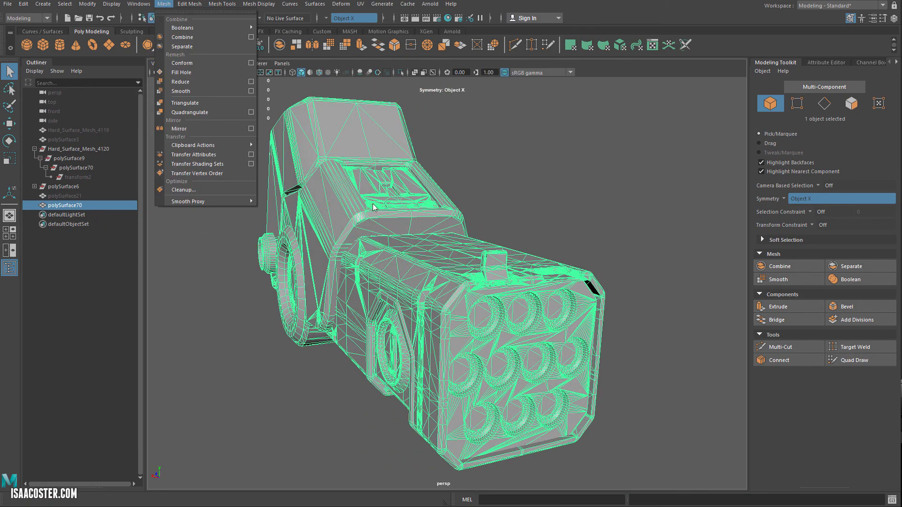
{"action": "left_click_drag", "start_coordinate": [375, 207], "coordinate": [419, 239], "text": "alt"}
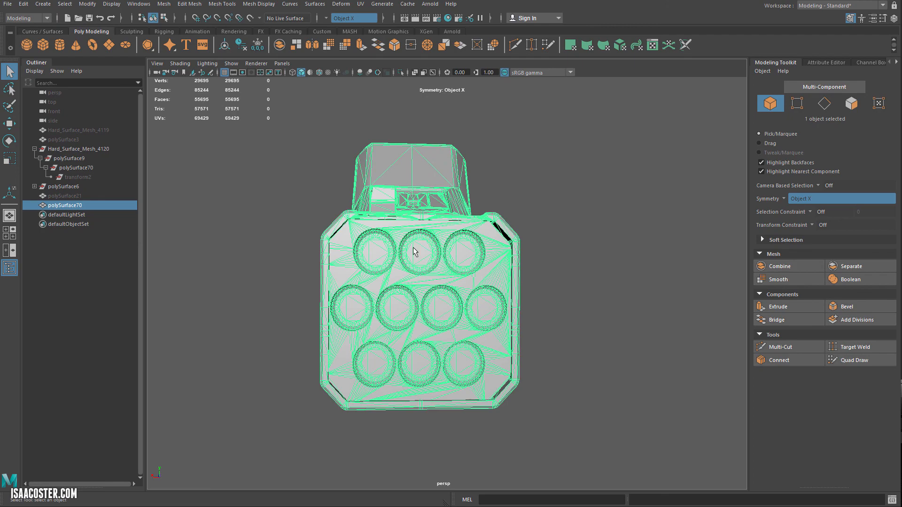
{"action": "left_click_drag", "start_coordinate": [420, 357], "coordinate": [429, 310], "text": "alt"}
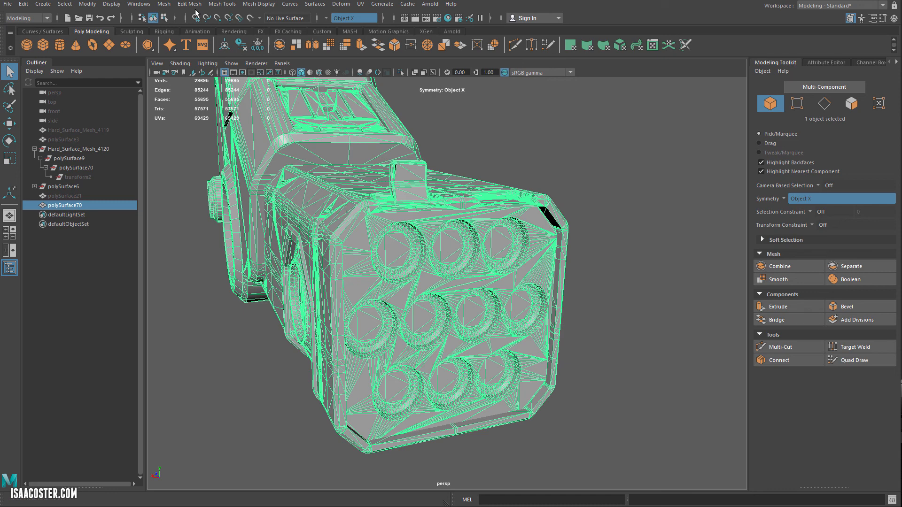
{"action": "left_click", "coordinate": [160, 6]}
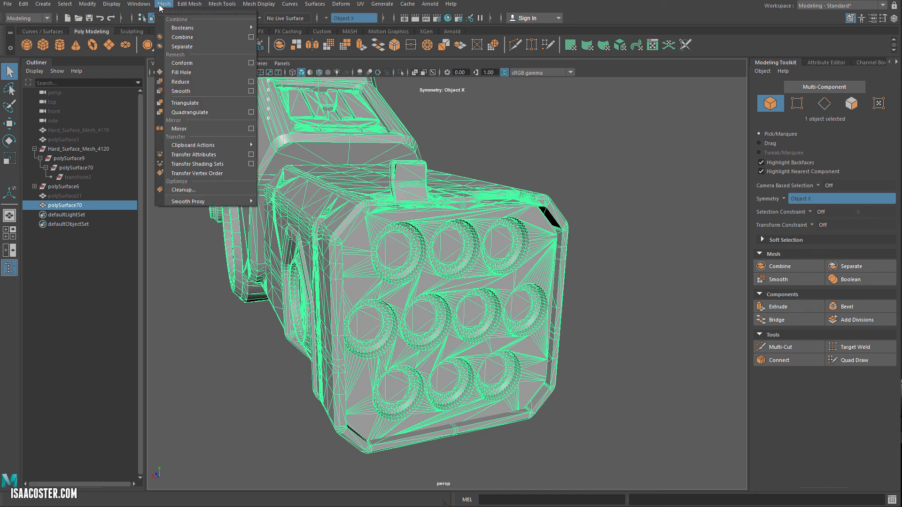
{"action": "left_click", "coordinate": [187, 126]}
{"action": "left_click_drag", "start_coordinate": [190, 127], "coordinate": [368, 186], "text": "alt"}
{"action": "left_click", "coordinate": [513, 180]}
{"action": "right_click_drag", "start_coordinate": [441, 190], "coordinate": [458, 233], "text": "alt"}
{"action": "left_click", "coordinate": [426, 239]}
{"action": "left_click_drag", "start_coordinate": [380, 232], "coordinate": [422, 239], "text": "alt"}
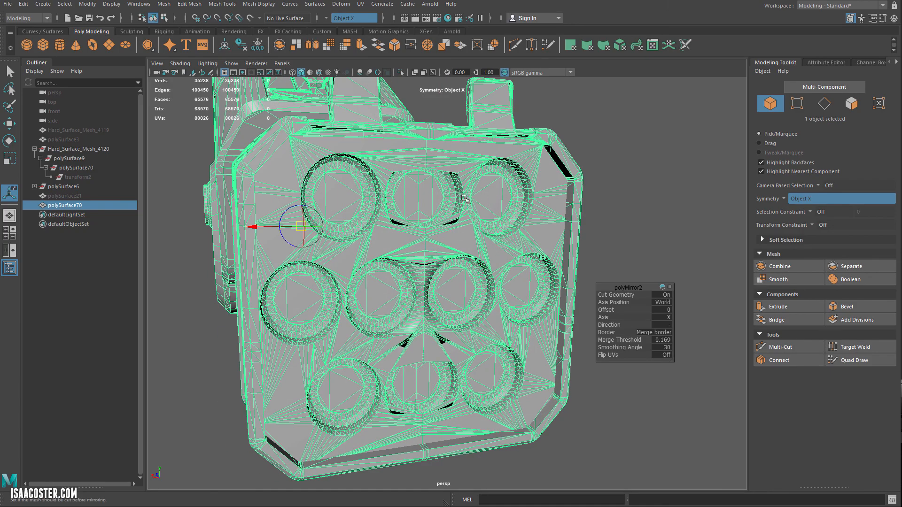
Step: Undo the mirror on the combined vehicle mesh
{"action": "left_click_drag", "start_coordinate": [464, 199], "coordinate": [443, 210], "text": "alt"}
{"action": "key", "text": "ctrl+z"}
{"action": "key", "text": "ctrl+z"}
{"action": "key", "text": "ctrl+z"}
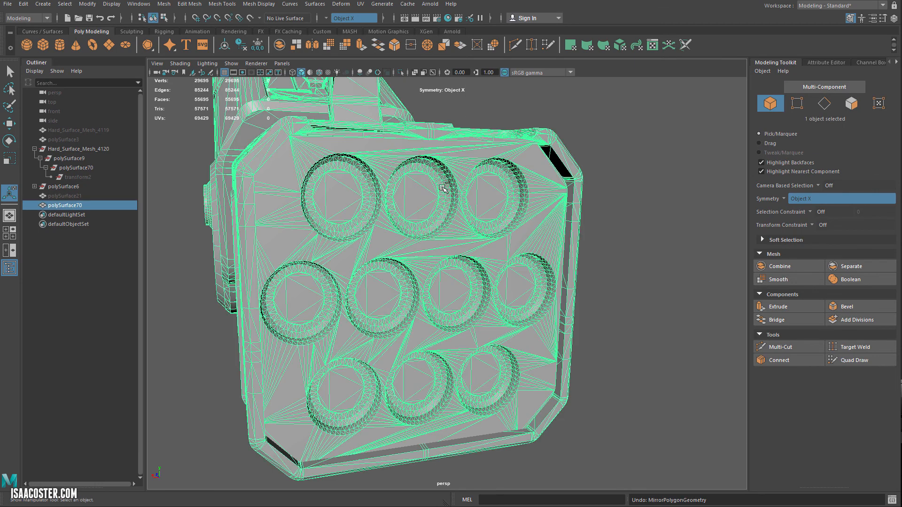
Step: Select the faces of the flat front plate and all ten round recesses in it
{"action": "right_click_drag", "start_coordinate": [470, 170], "coordinate": [466, 165]}
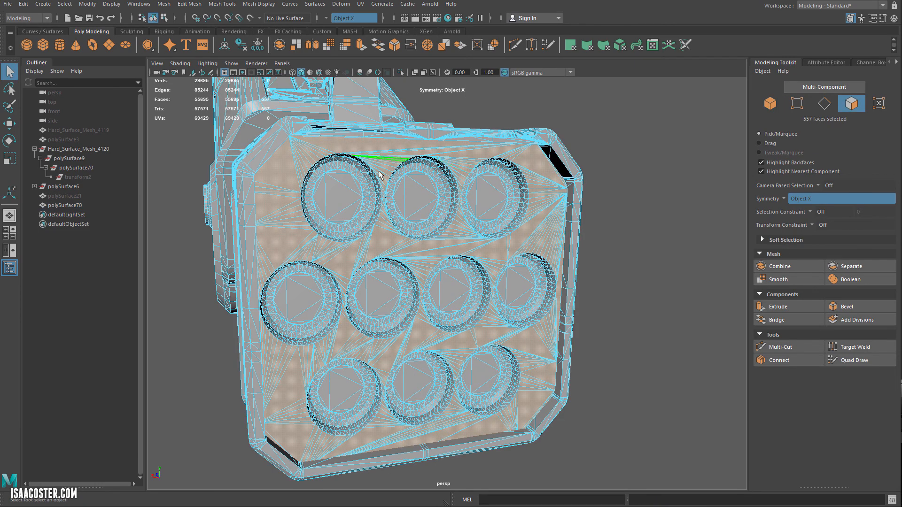
{"action": "double_click", "coordinate": [355, 182], "text": "shift"}
{"action": "double_click", "coordinate": [407, 194], "text": "shift"}
{"action": "double_click", "coordinate": [509, 195], "text": "shift"}
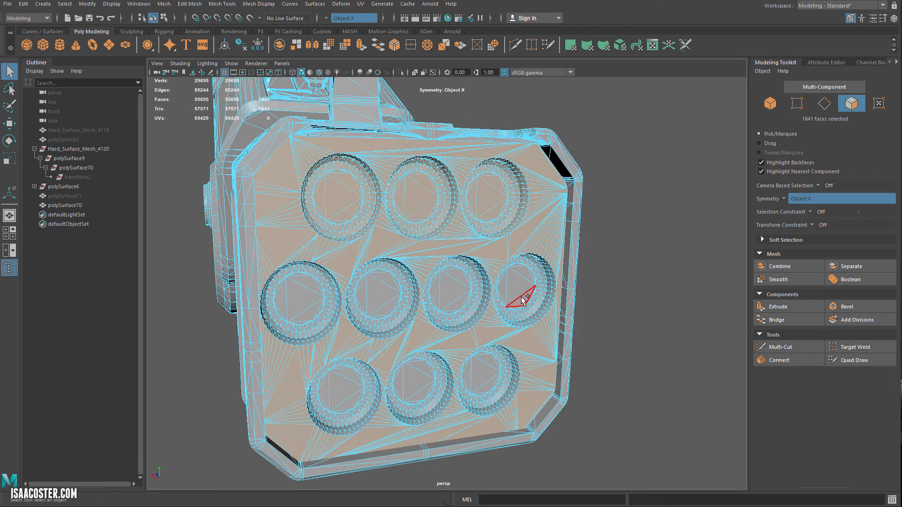
{"action": "double_click", "coordinate": [529, 299], "text": "shift"}
{"action": "double_click", "coordinate": [451, 288], "text": "shift"}
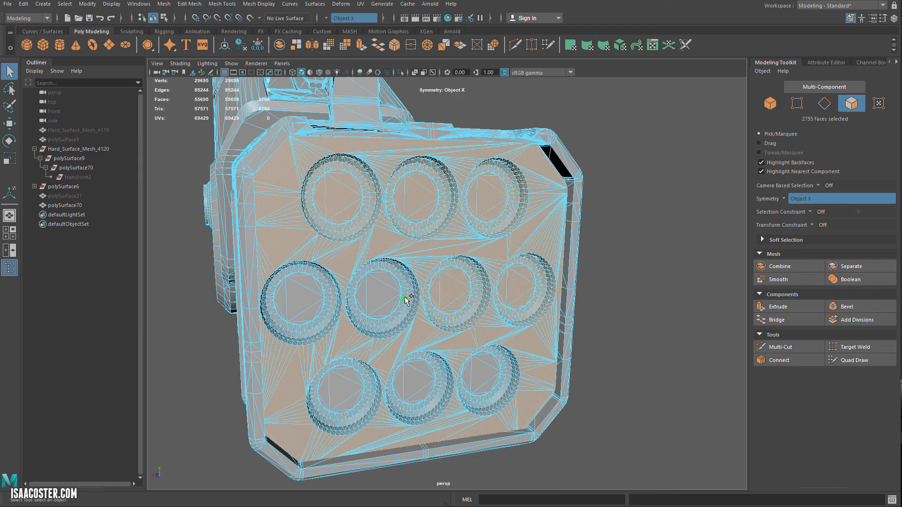
{"action": "double_click", "coordinate": [295, 303], "text": "shift"}
{"action": "double_click", "coordinate": [332, 379], "text": "shift"}
{"action": "double_click", "coordinate": [417, 379], "text": "shift"}
{"action": "double_click", "coordinate": [484, 376], "text": "shift"}
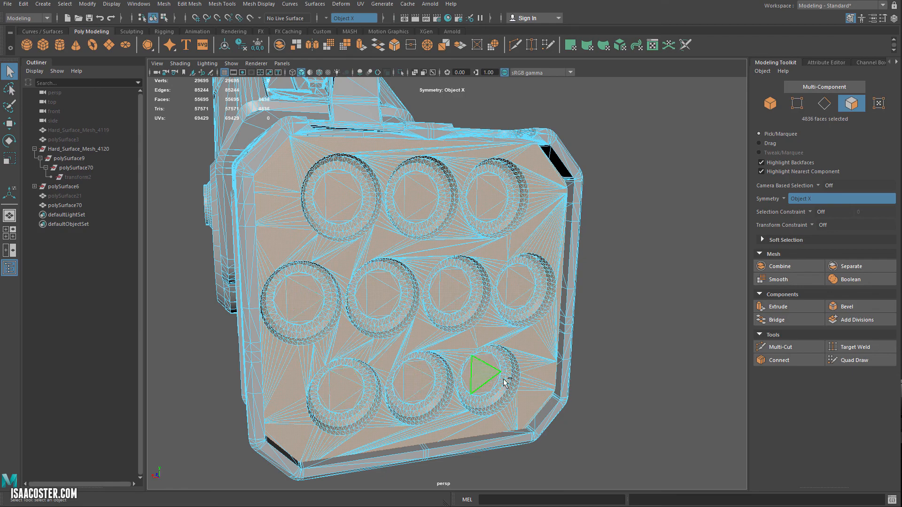
Step: Separate the selected plate and recess faces from the combined mesh, and select the flat front plate piece
{"action": "left_click_drag", "start_coordinate": [436, 287], "coordinate": [401, 286], "text": "alt"}
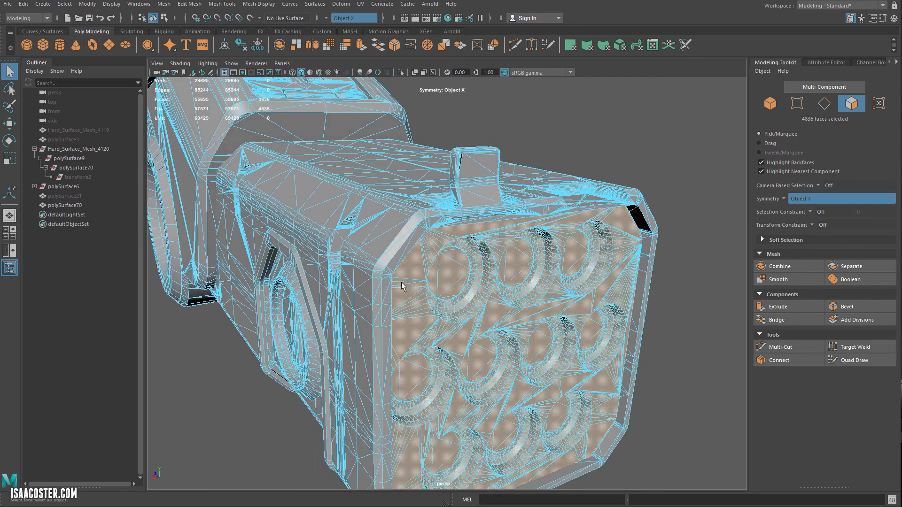
{"action": "left_click", "coordinate": [160, 4]}
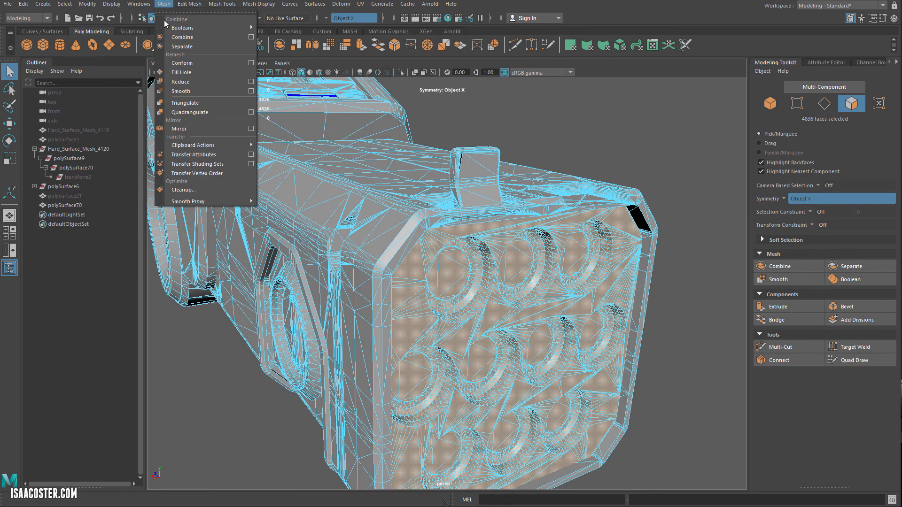
{"action": "mouse_move", "coordinate": [185, 8]}
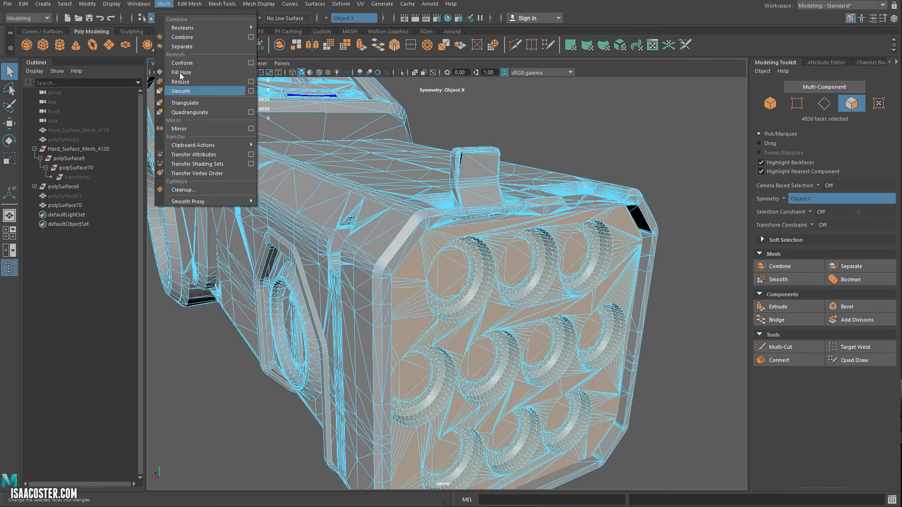
{"action": "left_click", "coordinate": [187, 47]}
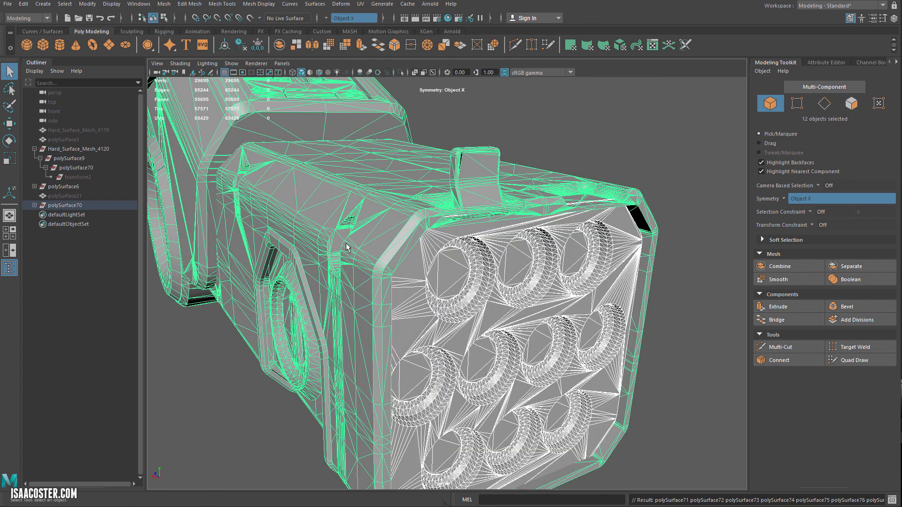
{"action": "left_click", "coordinate": [427, 266]}
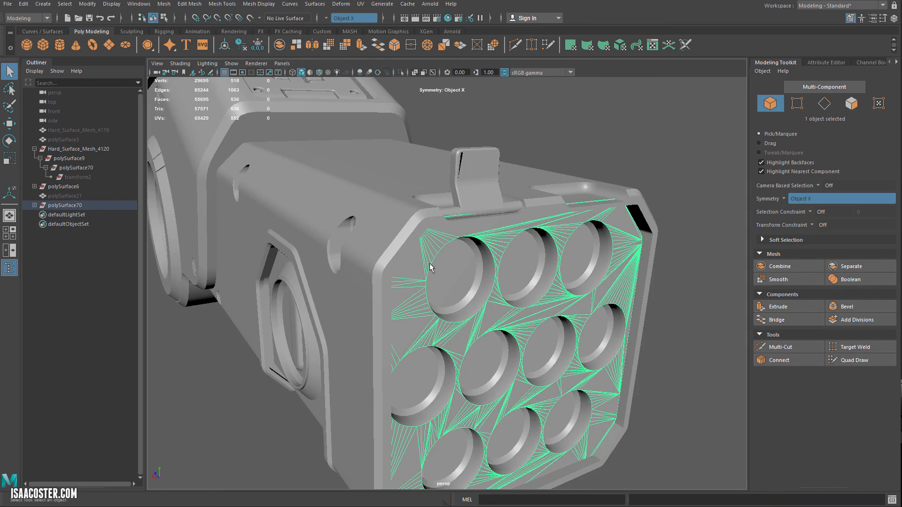
Step: Combine the flat front plate and its ten round recesses into one mesh
{"action": "left_click", "coordinate": [463, 288], "text": "shift"}
{"action": "left_click", "coordinate": [540, 275], "text": "shift"}
{"action": "left_click", "coordinate": [587, 277], "text": "shift"}
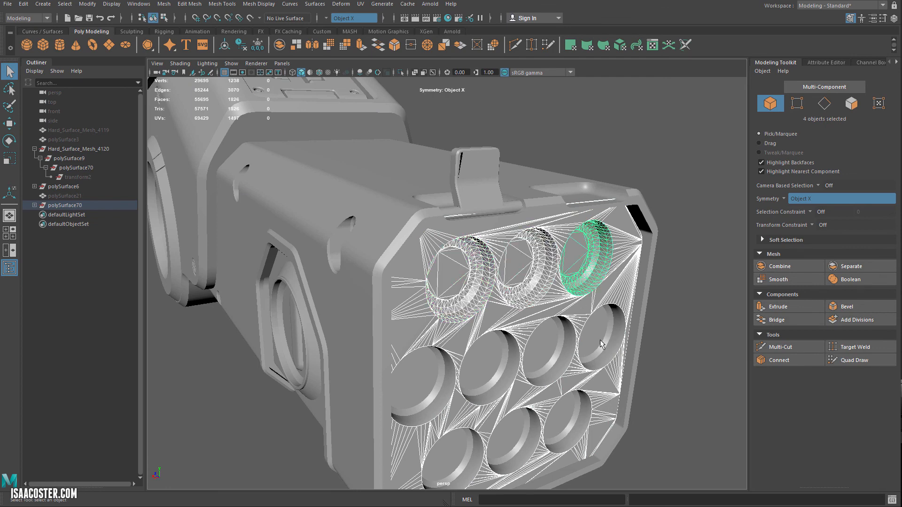
{"action": "left_click", "coordinate": [600, 345], "text": "shift"}
{"action": "left_click", "coordinate": [549, 350], "text": "shift"}
{"action": "left_click", "coordinate": [491, 362], "text": "shift"}
{"action": "left_click", "coordinate": [423, 378], "text": "shift"}
{"action": "left_click", "coordinate": [455, 453], "text": "shift"}
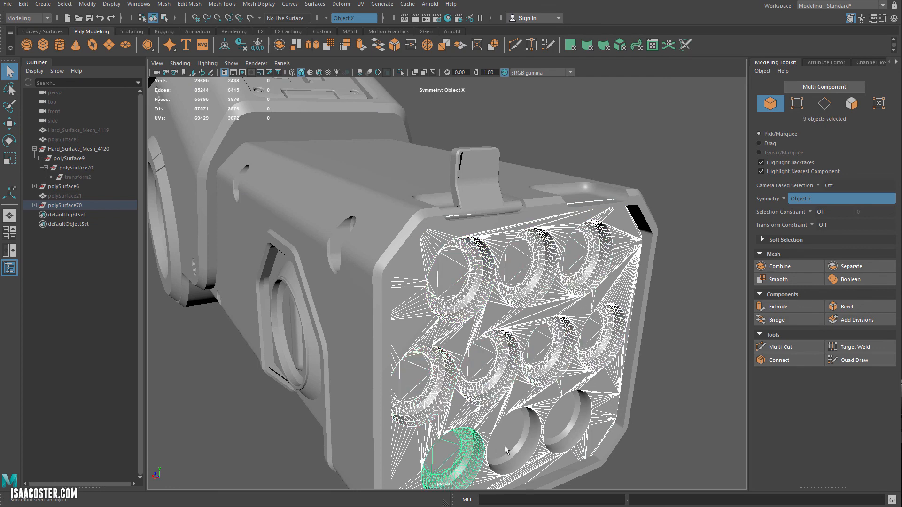
{"action": "left_click", "coordinate": [506, 450], "text": "shift"}
{"action": "left_click", "coordinate": [578, 424], "text": "shift"}
{"action": "left_click", "coordinate": [160, 6]}
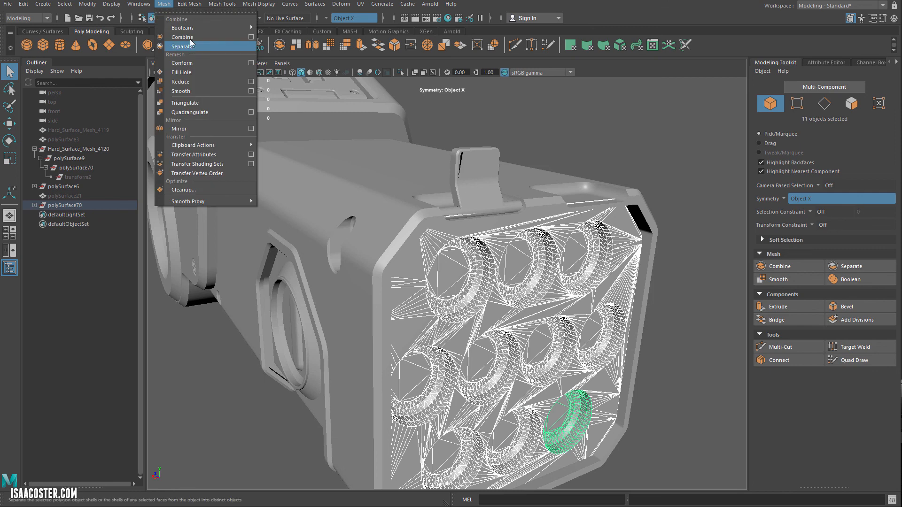
{"action": "left_click", "coordinate": [221, 44]}
Step: Delete the combined front plate's construction history and merge its vertices with a distance threshold of 0.01
{"action": "left_click", "coordinate": [25, 7]}
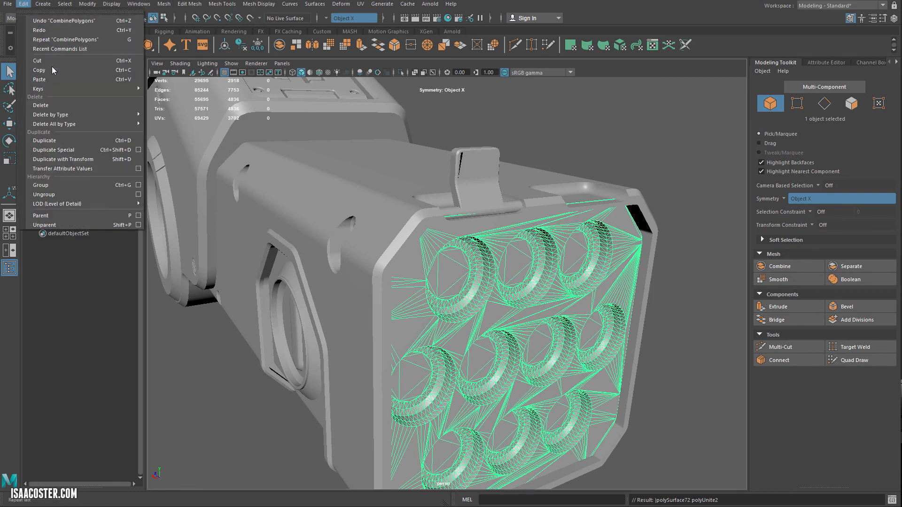
{"action": "mouse_move", "coordinate": [80, 116]}
{"action": "left_click", "coordinate": [186, 123]}
{"action": "left_click", "coordinate": [164, 4]}
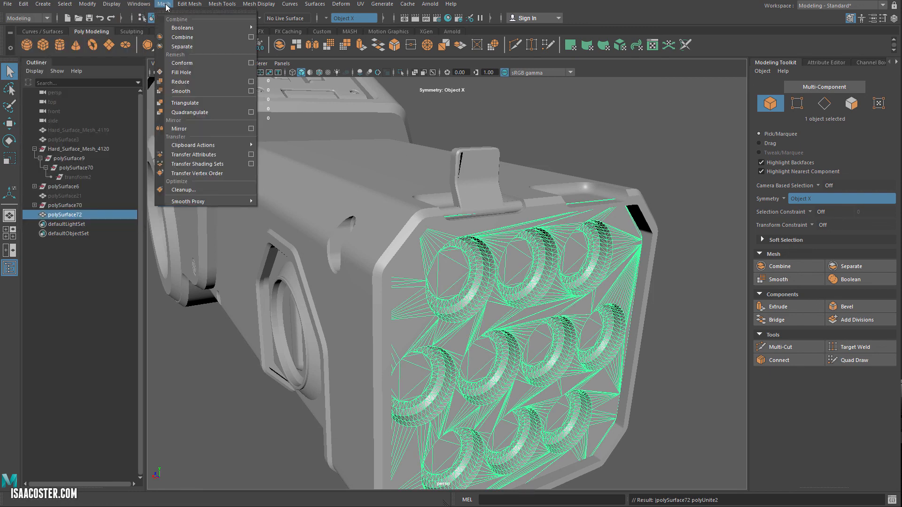
{"action": "mouse_move", "coordinate": [190, 4]}
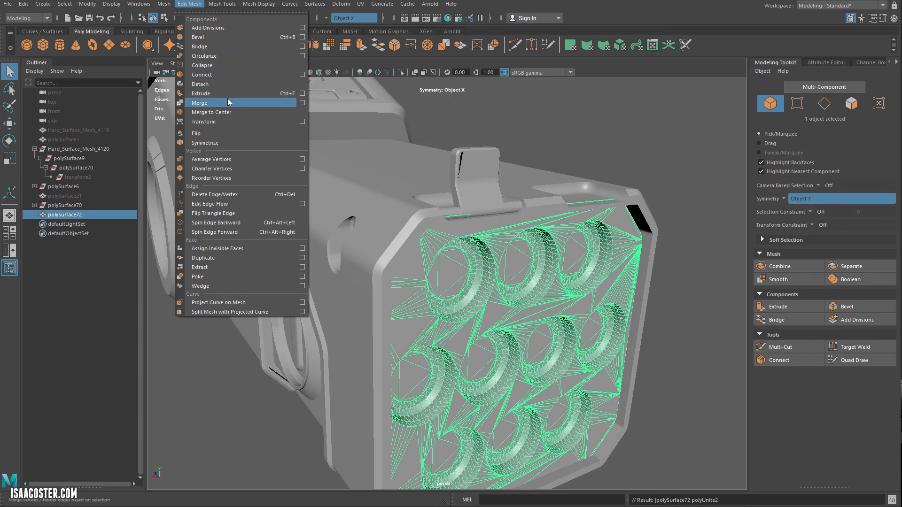
{"action": "left_click", "coordinate": [228, 97]}
{"action": "left_click_drag", "start_coordinate": [487, 144], "coordinate": [564, 102], "text": "alt"}
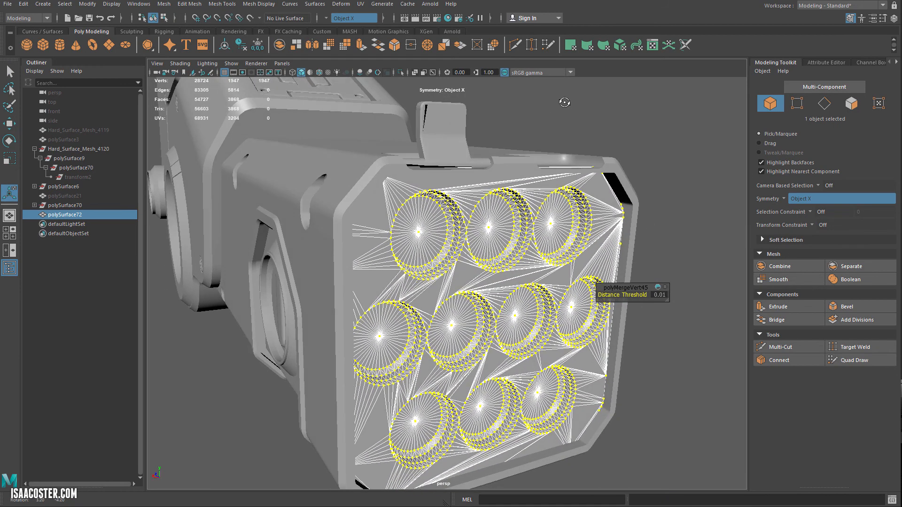
Step: Return to object selection and hide the combined front plate piece
{"action": "key", "text": "q"}
{"action": "key", "text": "F8"}
{"action": "key", "text": "F8"}
{"action": "left_click", "coordinate": [616, 156]}
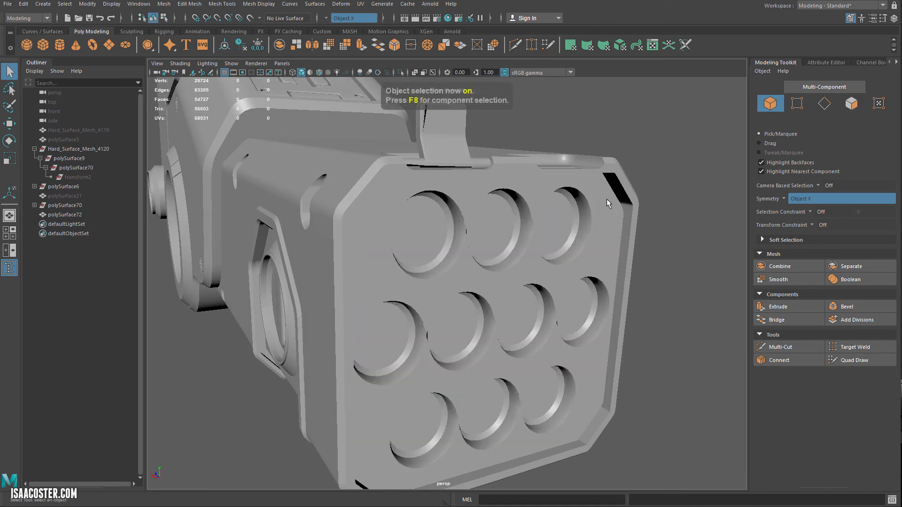
{"action": "right_click_drag", "start_coordinate": [607, 201], "coordinate": [611, 222]}
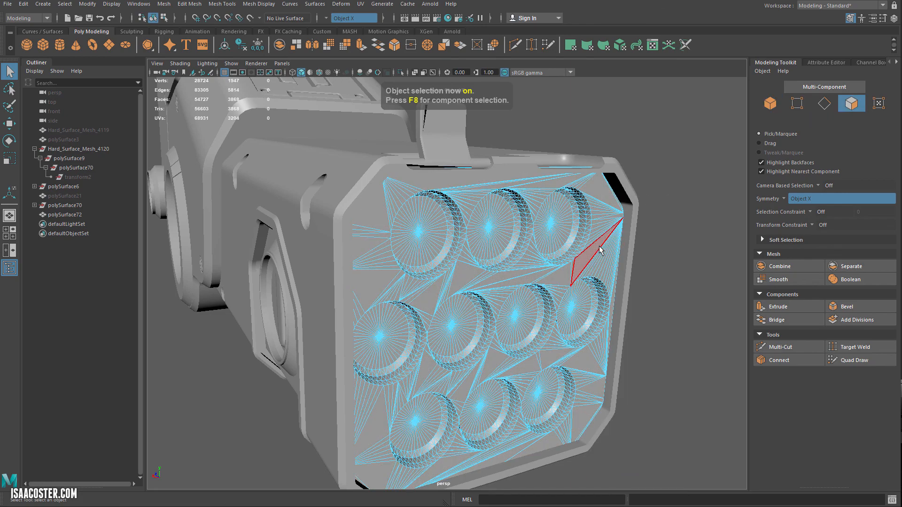
{"action": "key", "text": "F8"}
{"action": "key", "text": "ctrl+h"}
Step: Mirror the main vehicle body across the world X axis with Cut Geometry on and the border merged
{"action": "left_click", "coordinate": [509, 195]}
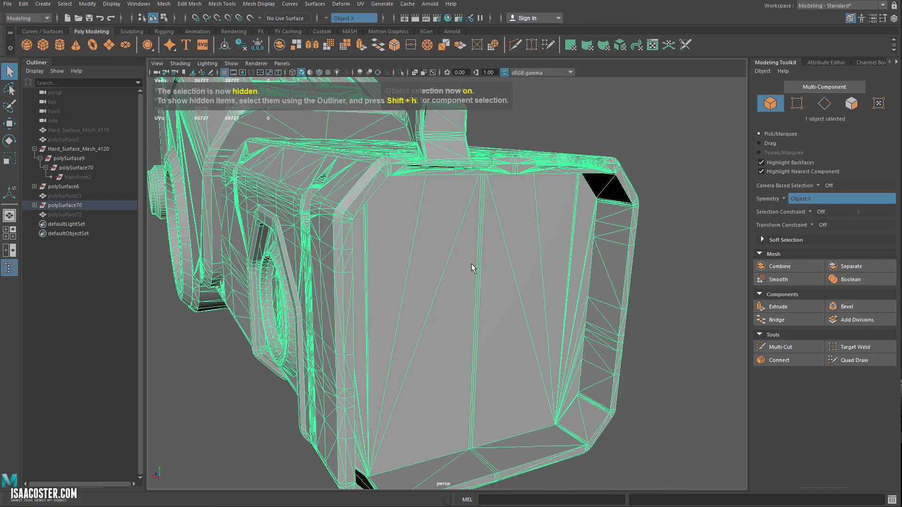
{"action": "left_click_drag", "start_coordinate": [473, 268], "coordinate": [354, 221], "text": "alt"}
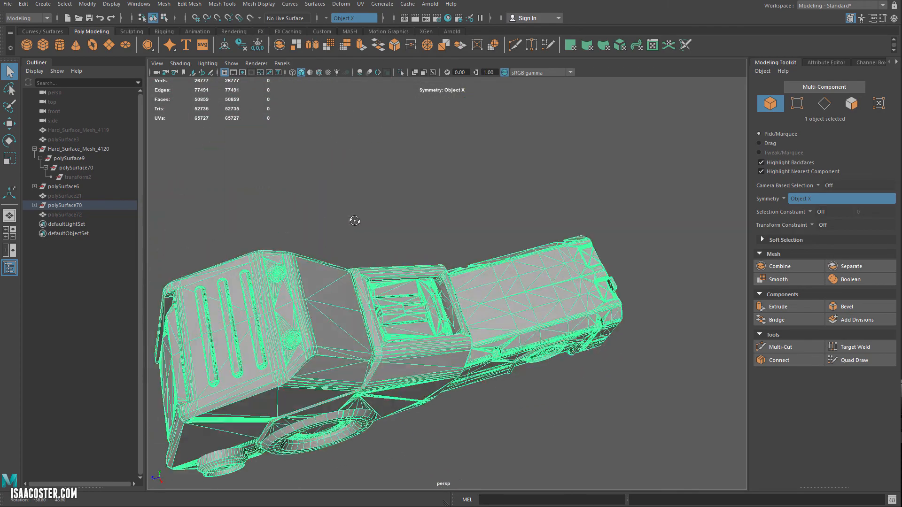
{"action": "left_click_drag", "start_coordinate": [323, 190], "coordinate": [350, 194], "text": "alt"}
{"action": "left_click", "coordinate": [164, 3]}
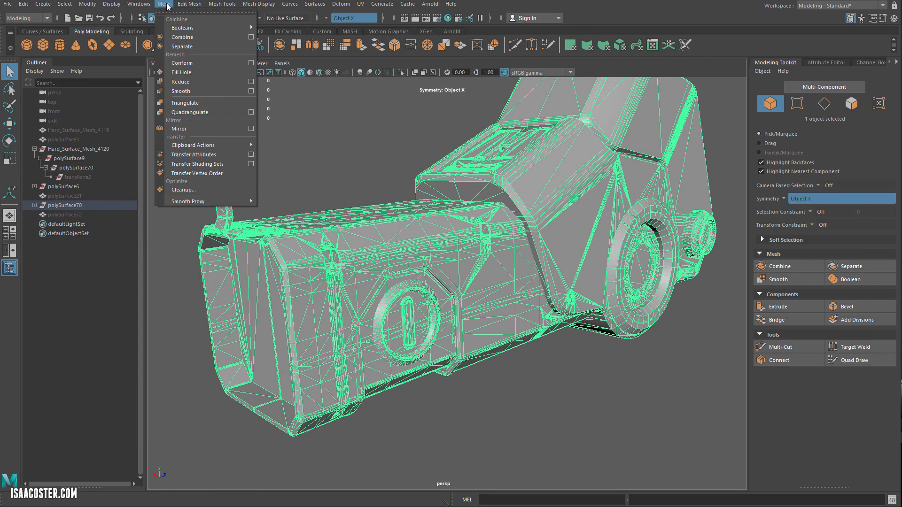
{"action": "left_click", "coordinate": [180, 128]}
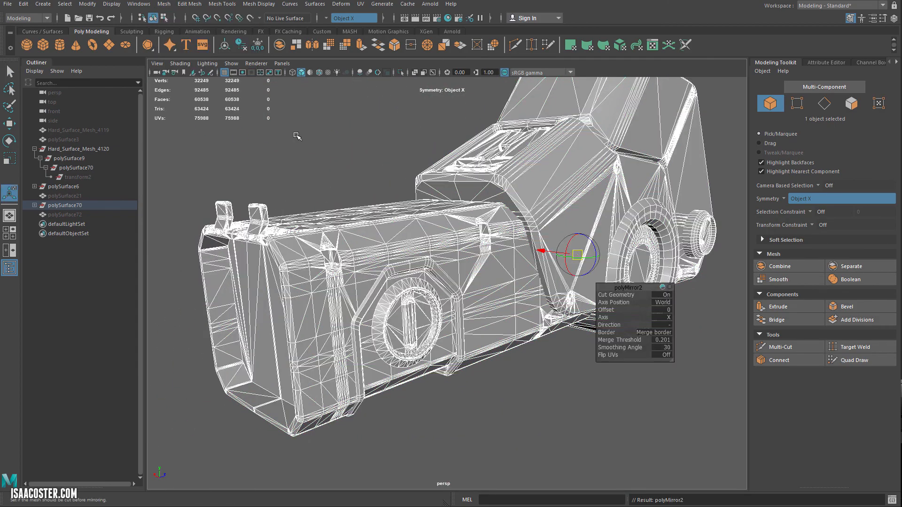
{"action": "left_click_drag", "start_coordinate": [293, 128], "coordinate": [338, 141], "text": "alt"}
{"action": "left_click", "coordinate": [302, 126]}
Step: Unhide the small raised studs, polySurface21, and the combined front plate, polySurface72
{"action": "left_click", "coordinate": [64, 196]}
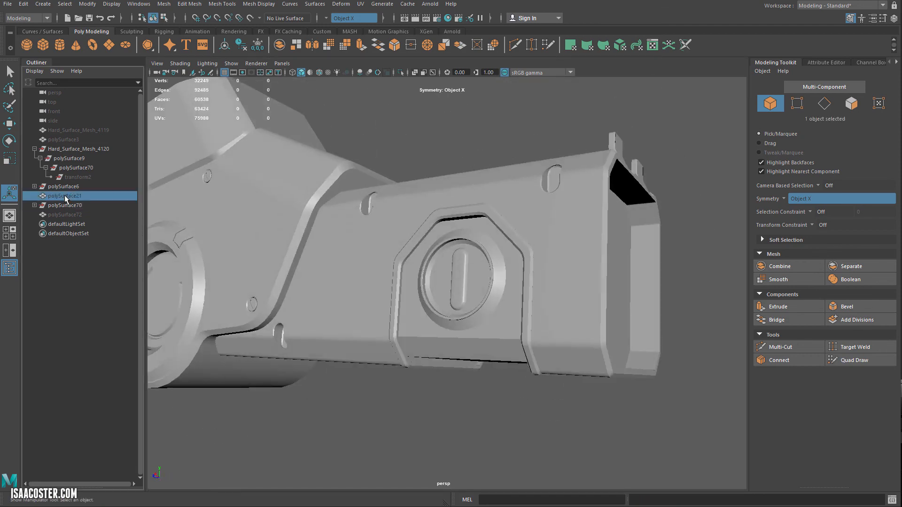
{"action": "key", "text": "shift+h"}
{"action": "left_click_drag", "start_coordinate": [389, 221], "coordinate": [381, 284], "text": "alt"}
{"action": "left_click", "coordinate": [72, 217]}
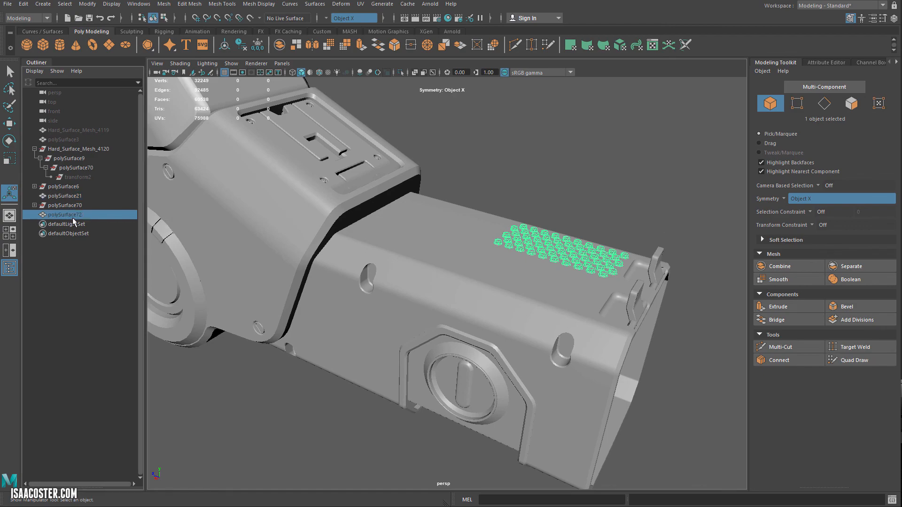
{"action": "key", "text": "shift+h"}
{"action": "left_click_drag", "start_coordinate": [457, 276], "coordinate": [334, 271], "text": "alt"}
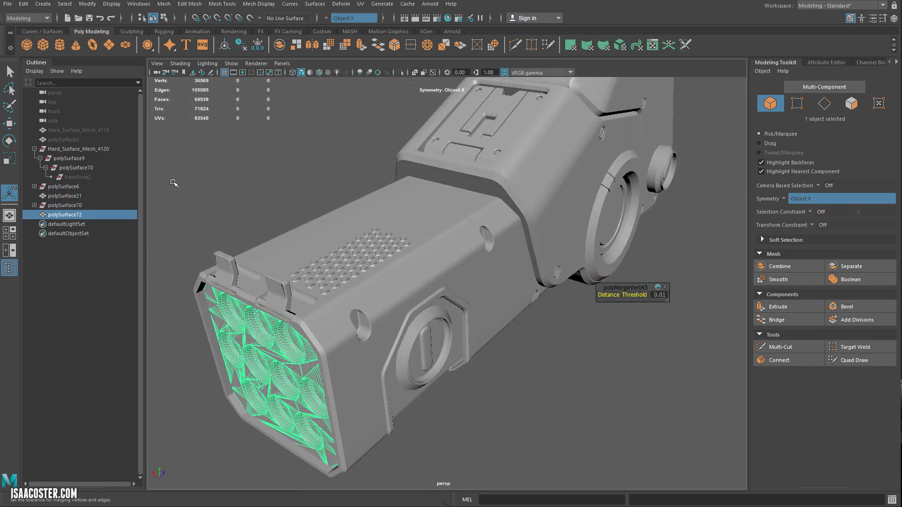
Step: Unparent the mirrored body mesh polySurface82 from the polySurface70 group
{"action": "left_click", "coordinate": [34, 205]}
{"action": "left_click", "coordinate": [68, 215]}
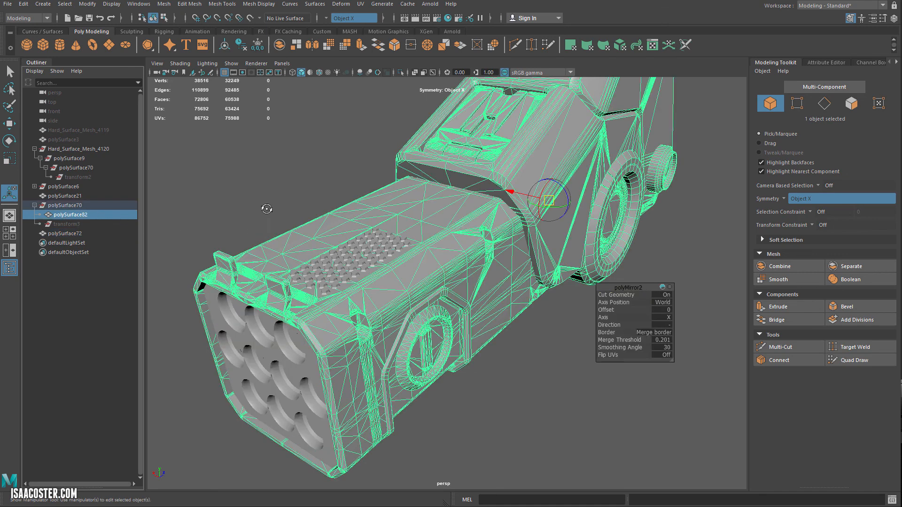
{"action": "left_click_drag", "start_coordinate": [266, 209], "coordinate": [270, 214], "text": "alt"}
{"action": "key", "text": "shift+p"}
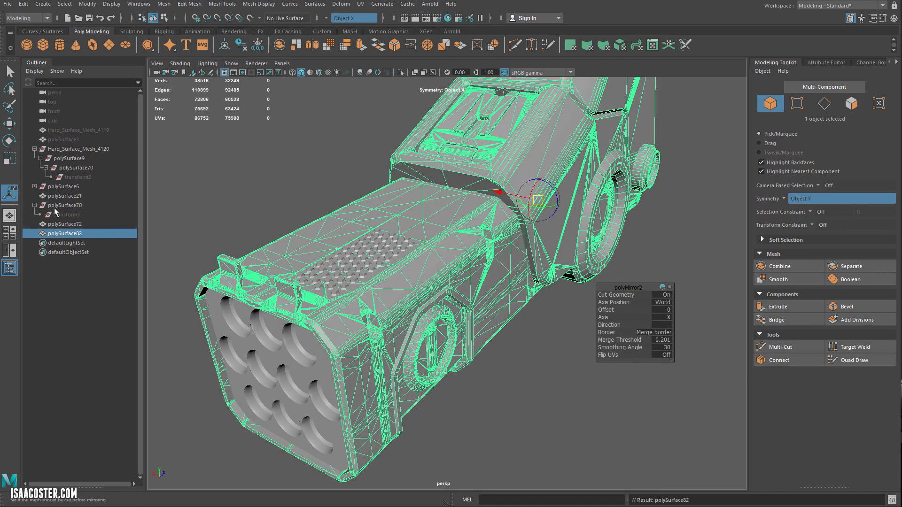
Step: Select the studs, front plate and mirrored body together and delete their construction history
{"action": "left_click", "coordinate": [73, 149]}
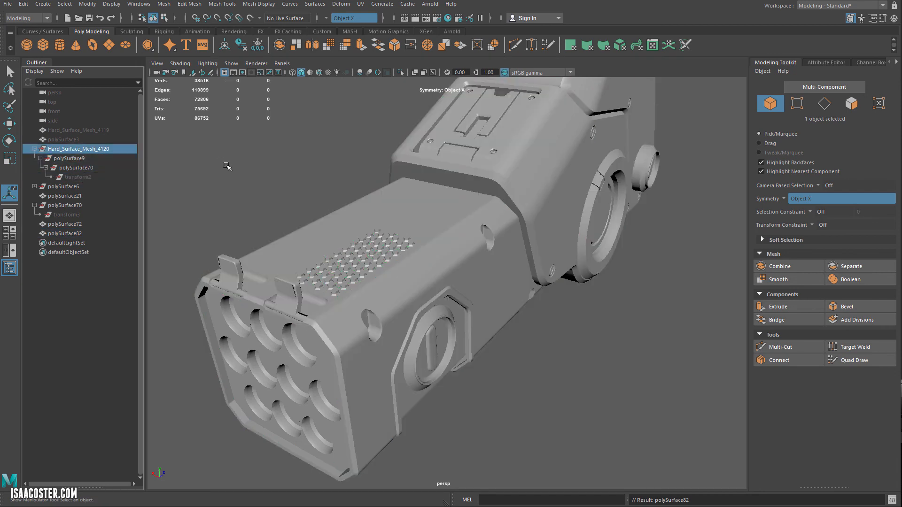
{"action": "key", "text": "f"}
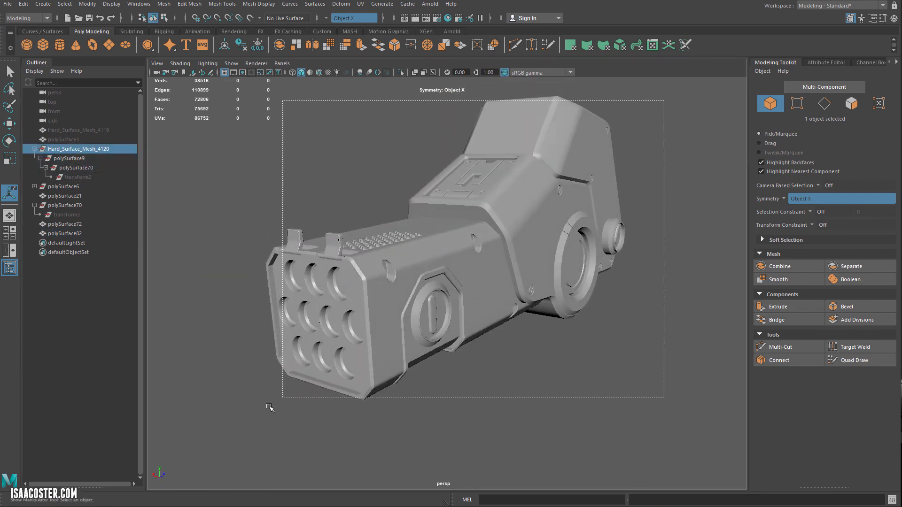
{"action": "left_click_drag", "start_coordinate": [269, 407], "coordinate": [220, 445]}
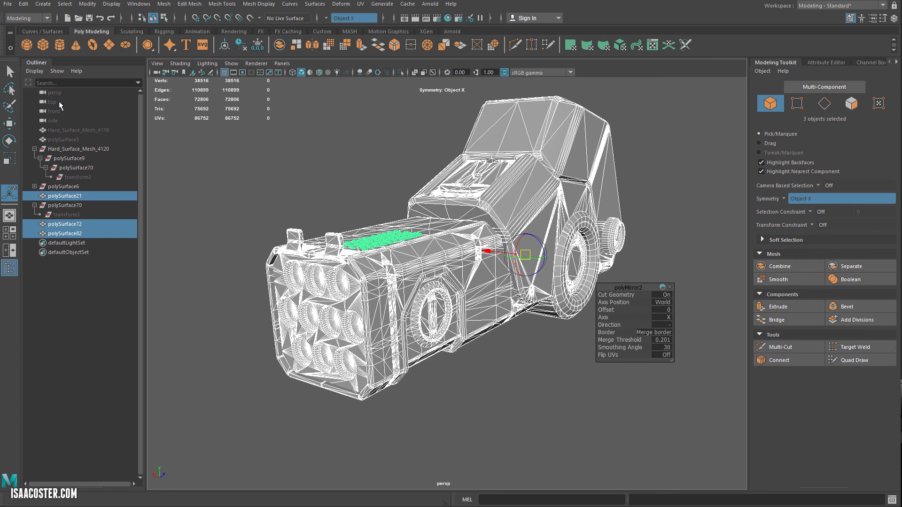
{"action": "left_click", "coordinate": [21, 5]}
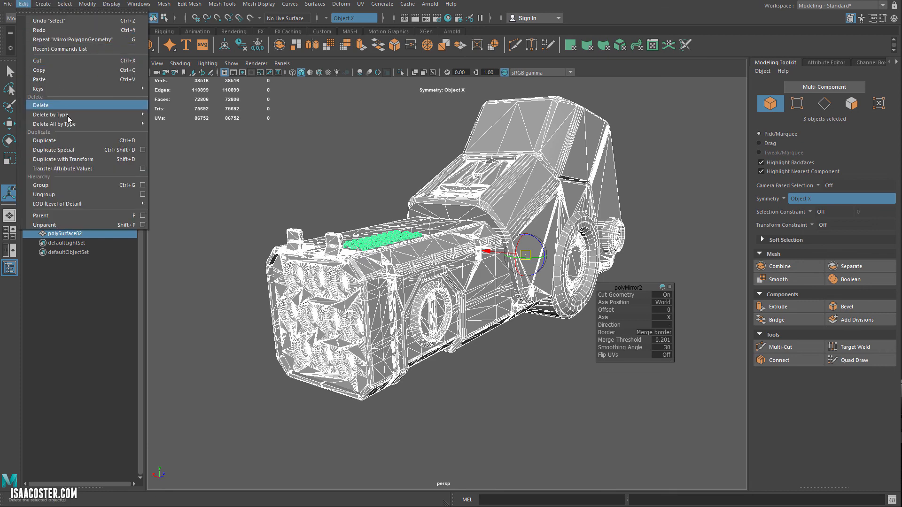
{"action": "mouse_move", "coordinate": [127, 115]}
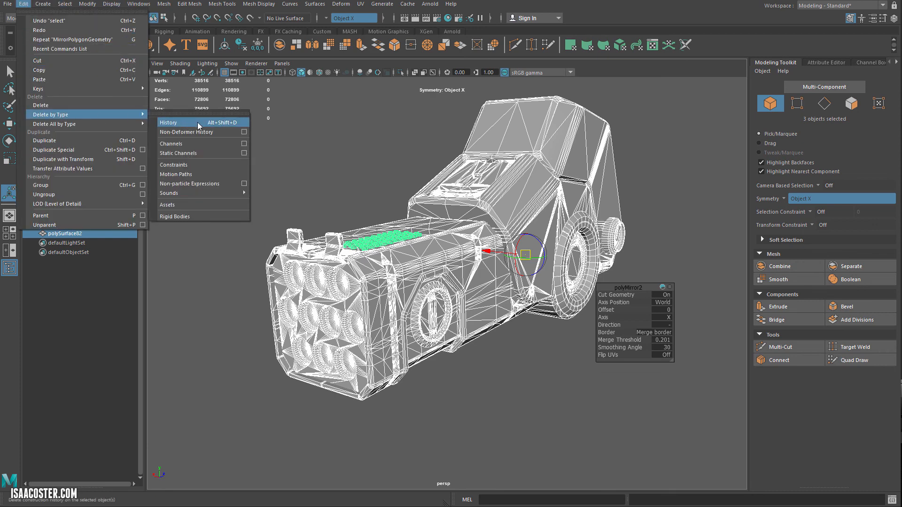
{"action": "left_click", "coordinate": [196, 123]}
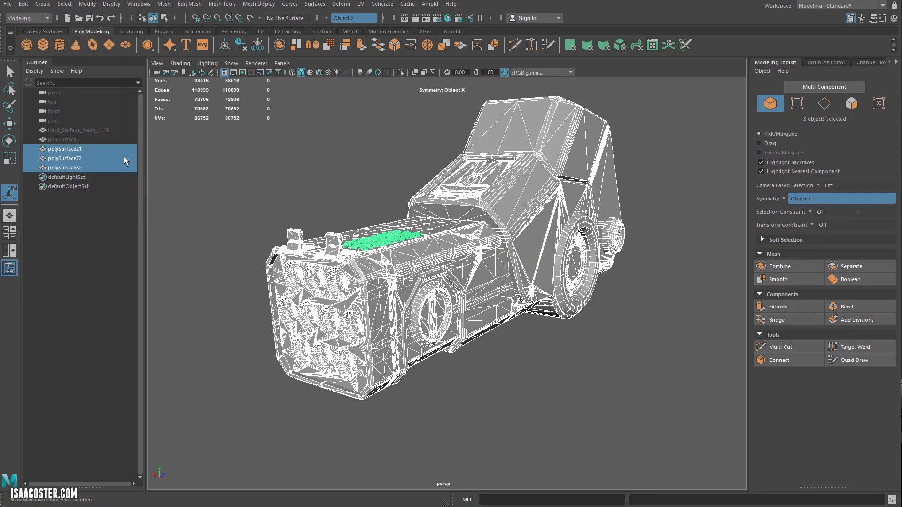
Step: Combine the studs, front plate and mirrored body into a single mesh and delete its construction history
{"action": "left_click", "coordinate": [237, 168]}
{"action": "left_click_drag", "start_coordinate": [237, 168], "coordinate": [434, 188], "text": "alt"}
{"action": "left_click", "coordinate": [501, 230]}
{"action": "left_click", "coordinate": [525, 211]}
{"action": "left_click_drag", "start_coordinate": [506, 203], "coordinate": [306, 193], "text": "alt"}
{"action": "scroll", "coordinate": [469, 185], "scroll_direction": "down", "scroll_amount": 3}
{"action": "left_click_drag", "start_coordinate": [288, 145], "coordinate": [591, 381]}
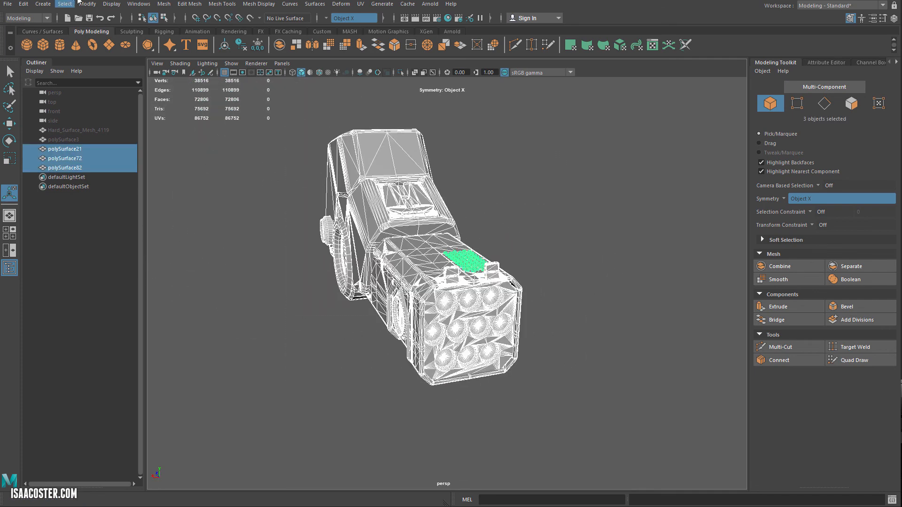
{"action": "left_click", "coordinate": [164, 3]}
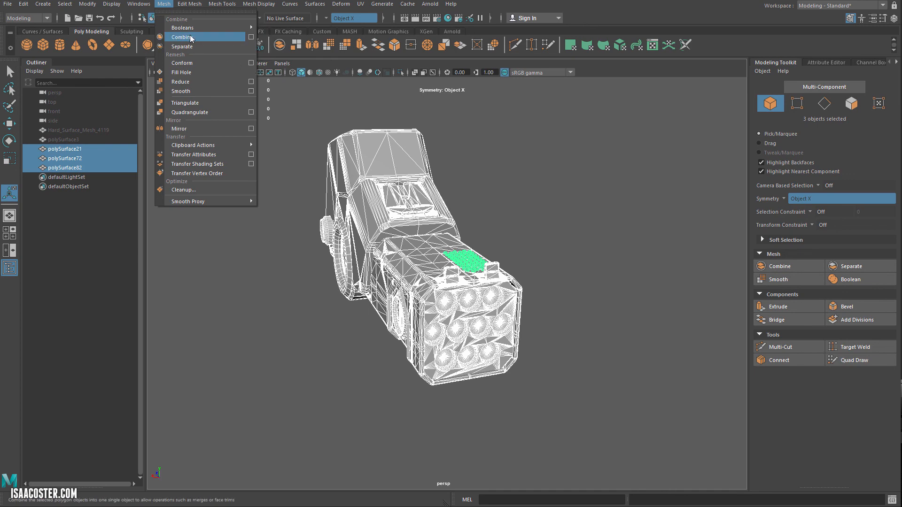
{"action": "left_click", "coordinate": [189, 37]}
{"action": "left_click", "coordinate": [23, 4]}
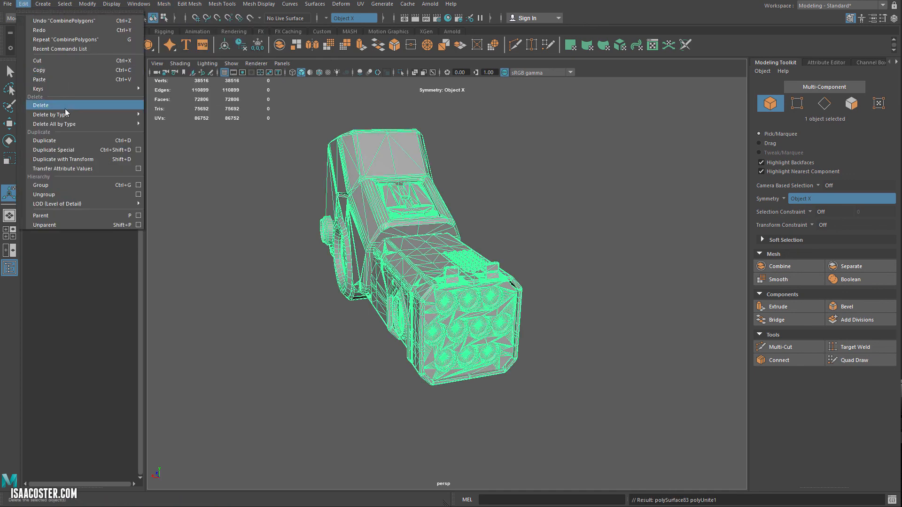
{"action": "mouse_move", "coordinate": [65, 115]}
{"action": "left_click", "coordinate": [183, 121]}
Step: Examine the combined high-poly vehicle mesh from the front and both sides
{"action": "mouse_move", "coordinate": [239, 194]}
{"action": "left_mouse_down", "text": "alt"}
{"action": "mouse_move", "coordinate": [229, 225]}
{"action": "mouse_move", "coordinate": [237, 228]}
{"action": "mouse_move", "coordinate": [225, 224]}
{"action": "left_mouse_up", "text": "alt"}
{"action": "right_click_drag", "start_coordinate": [225, 224], "coordinate": [261, 263], "text": "alt"}
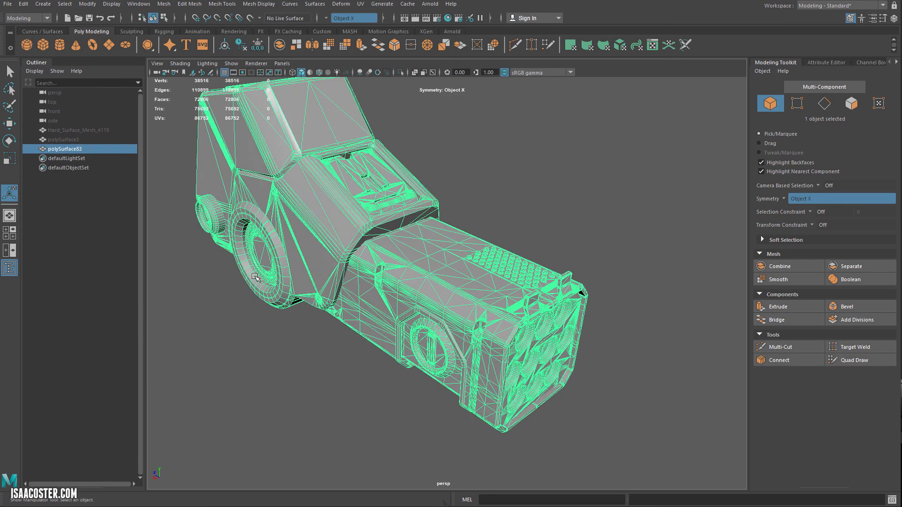
{"action": "middle_click_drag", "start_coordinate": [261, 263], "coordinate": [292, 284], "text": "alt"}
{"action": "left_click_drag", "start_coordinate": [292, 285], "coordinate": [292, 280], "text": "alt"}
{"action": "left_click", "coordinate": [582, 197]}
{"action": "left_click", "coordinate": [559, 264]}
{"action": "left_click_drag", "start_coordinate": [581, 230], "coordinate": [448, 232], "text": "alt"}
{"action": "right_click_drag", "start_coordinate": [449, 232], "coordinate": [482, 316], "text": "alt"}
{"action": "left_click_drag", "start_coordinate": [294, 254], "coordinate": [340, 264], "text": "alt"}
Step: Unhide the low-poly retopology mesh polySurface3 over the high-poly vehicle
{"action": "left_click", "coordinate": [113, 141]}
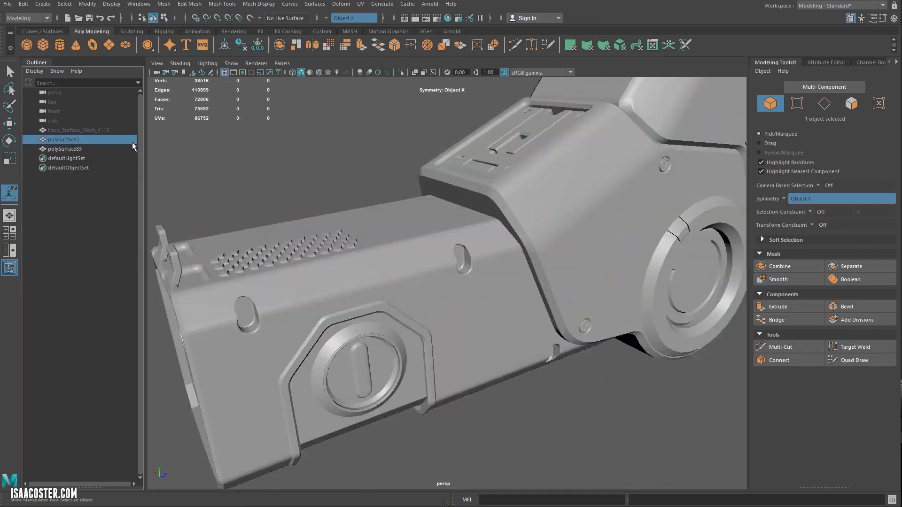
{"action": "key", "text": "shift+h"}
{"action": "left_click_drag", "start_coordinate": [314, 215], "coordinate": [451, 206], "text": "alt"}
{"action": "left_click_drag", "start_coordinate": [235, 263], "coordinate": [355, 289], "text": "alt"}
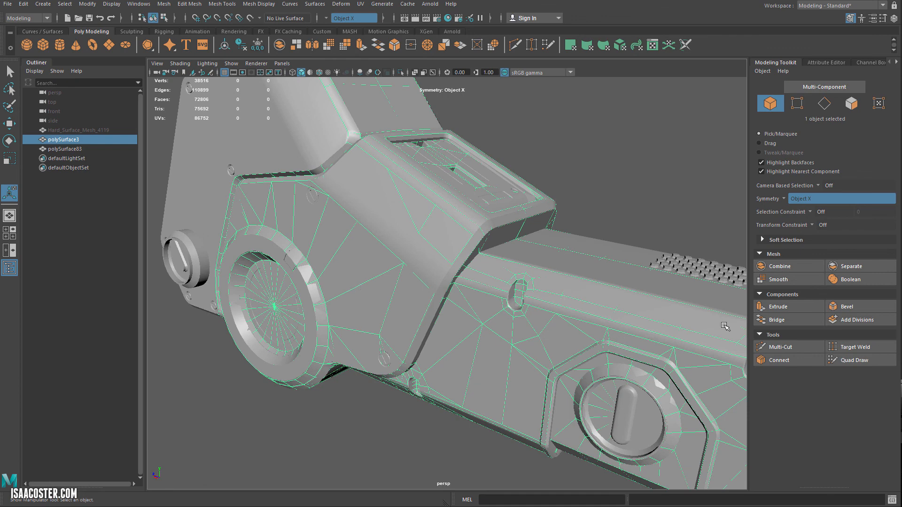
{"action": "left_click", "coordinate": [861, 361]}
{"action": "mouse_move", "coordinate": [599, 277]}
{"action": "left_mouse_down", "text": "alt"}
{"action": "mouse_move", "coordinate": [544, 305]}
{"action": "mouse_move", "coordinate": [589, 292]}
{"action": "left_mouse_up", "text": "alt"}
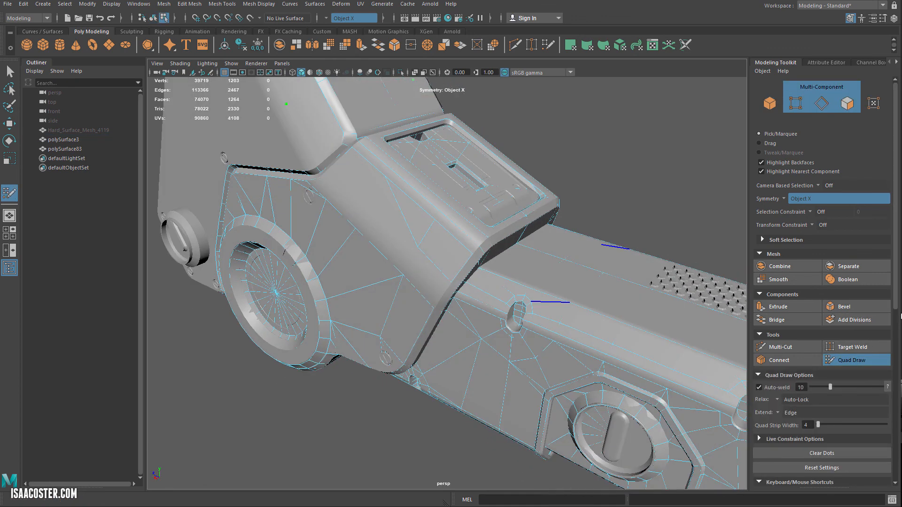
{"action": "left_click", "coordinate": [852, 360]}
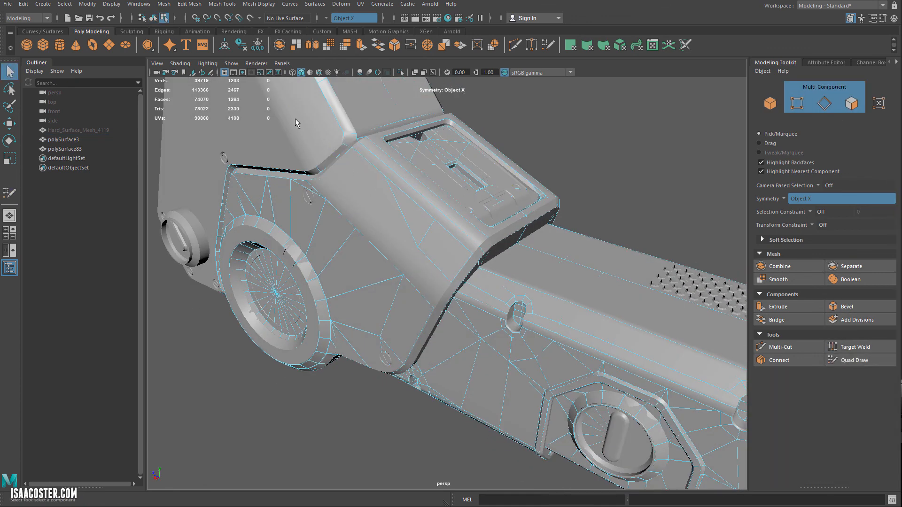
Step: Make the high-poly mesh polySurface83 the live surface and activate Quad Draw on the low-poly mesh polySurface3
{"action": "key", "text": "F8"}
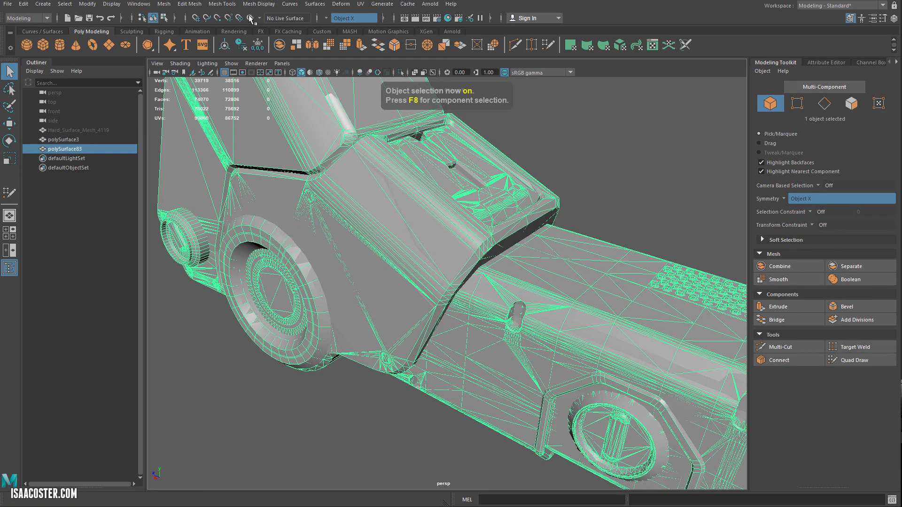
{"action": "left_click", "coordinate": [250, 19]}
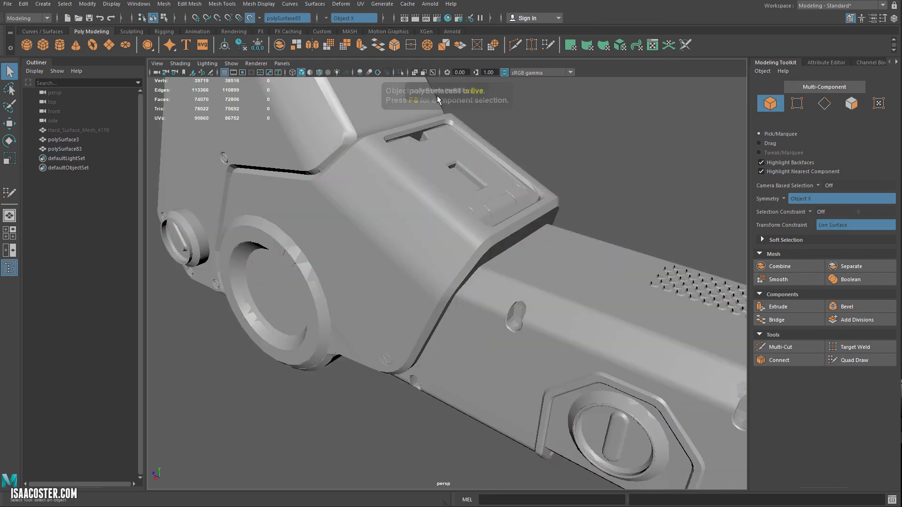
{"action": "left_click", "coordinate": [474, 176]}
{"action": "left_click", "coordinate": [854, 360]}
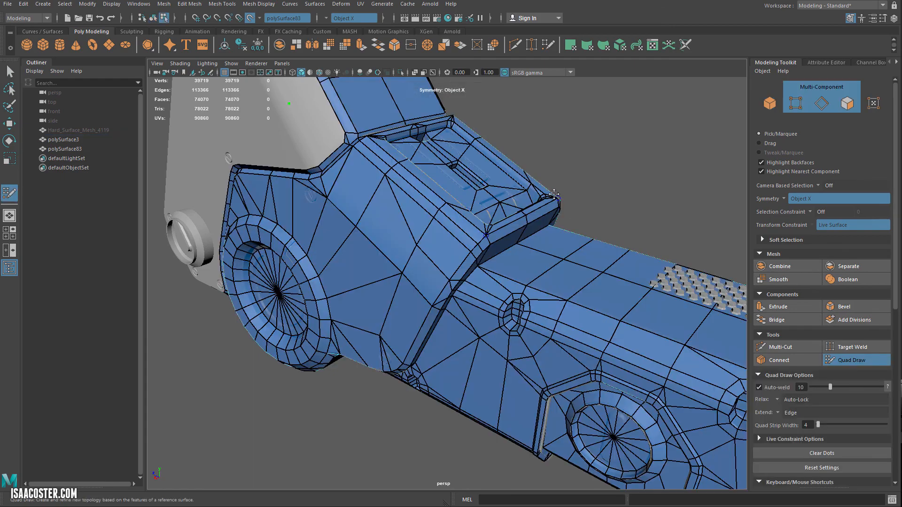
Step: Examine the low-poly mesh from both sides and locate the uncovered area on the rear side plate
{"action": "mouse_move", "coordinate": [474, 209]}
{"action": "left_mouse_down", "text": "alt"}
{"action": "mouse_move", "coordinate": [413, 189]}
{"action": "mouse_move", "coordinate": [391, 167]}
{"action": "mouse_move", "coordinate": [606, 103]}
{"action": "mouse_move", "coordinate": [448, 180]}
{"action": "mouse_move", "coordinate": [624, 378]}
{"action": "left_mouse_up", "text": "alt"}
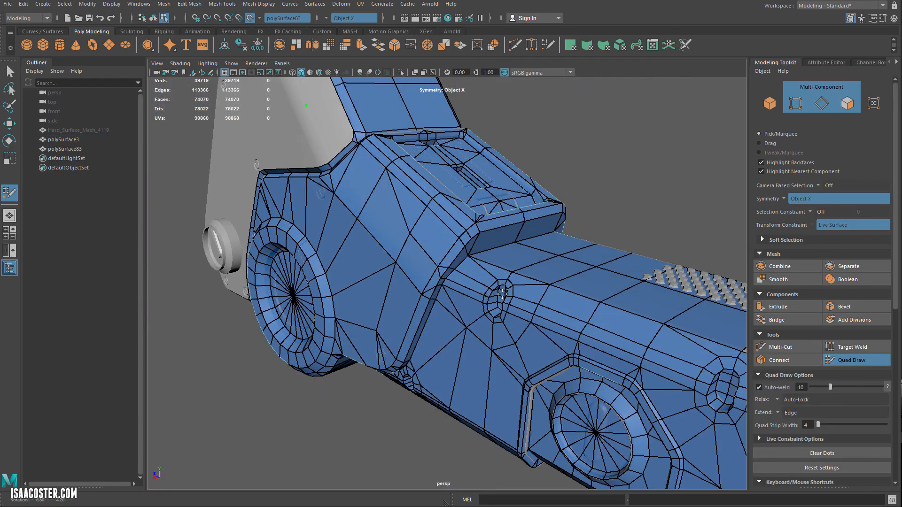
{"action": "left_click_drag", "start_coordinate": [471, 279], "coordinate": [410, 253], "text": "alt"}
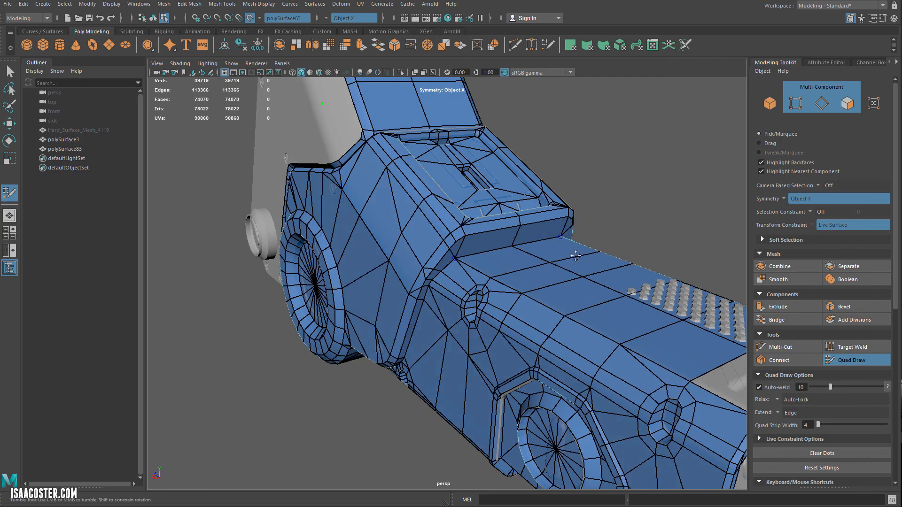
{"action": "mouse_move", "coordinate": [574, 255]}
{"action": "left_mouse_down", "text": "alt"}
{"action": "mouse_move", "coordinate": [455, 246]}
{"action": "mouse_move", "coordinate": [495, 256]}
{"action": "left_mouse_up", "text": "alt"}
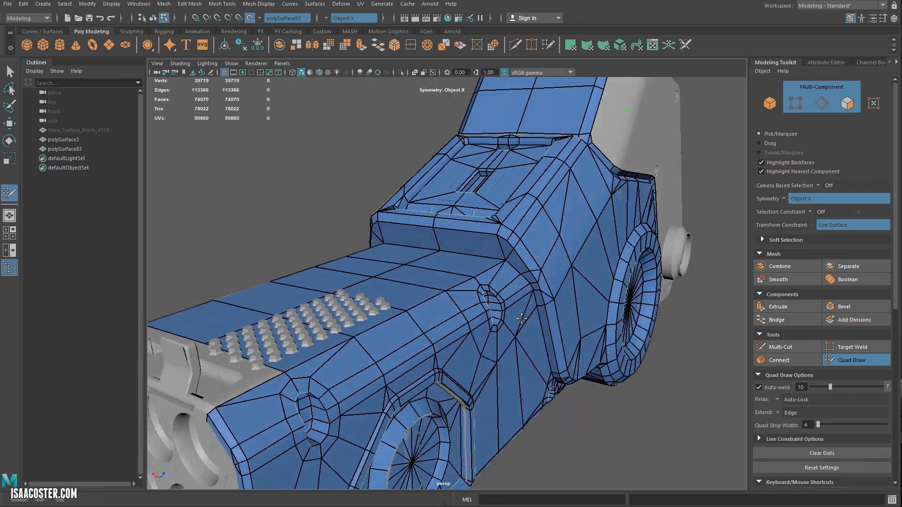
{"action": "left_click_drag", "start_coordinate": [495, 344], "coordinate": [470, 329], "text": "alt"}
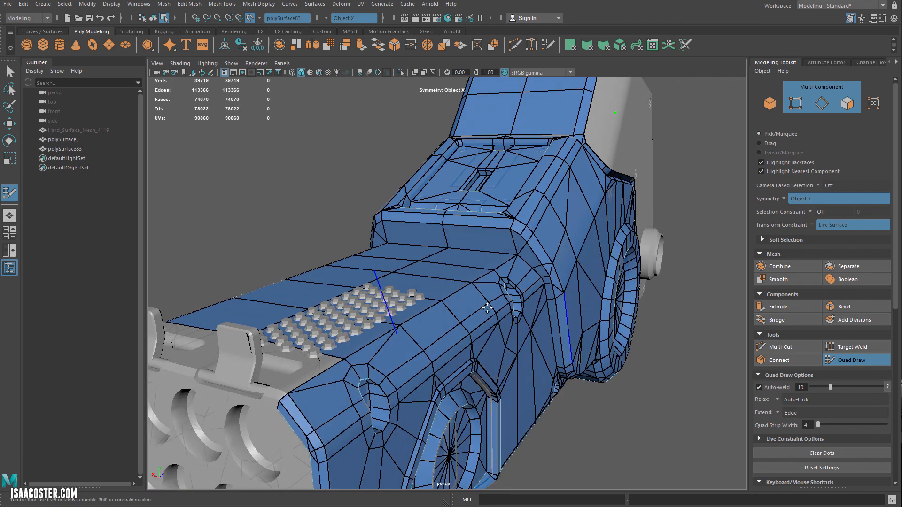
{"action": "mouse_move", "coordinate": [307, 151]}
{"action": "left_mouse_down", "text": "alt"}
{"action": "mouse_move", "coordinate": [359, 207]}
{"action": "mouse_move", "coordinate": [403, 207]}
{"action": "mouse_move", "coordinate": [387, 205]}
{"action": "mouse_move", "coordinate": [433, 229]}
{"action": "left_mouse_up", "text": "alt"}
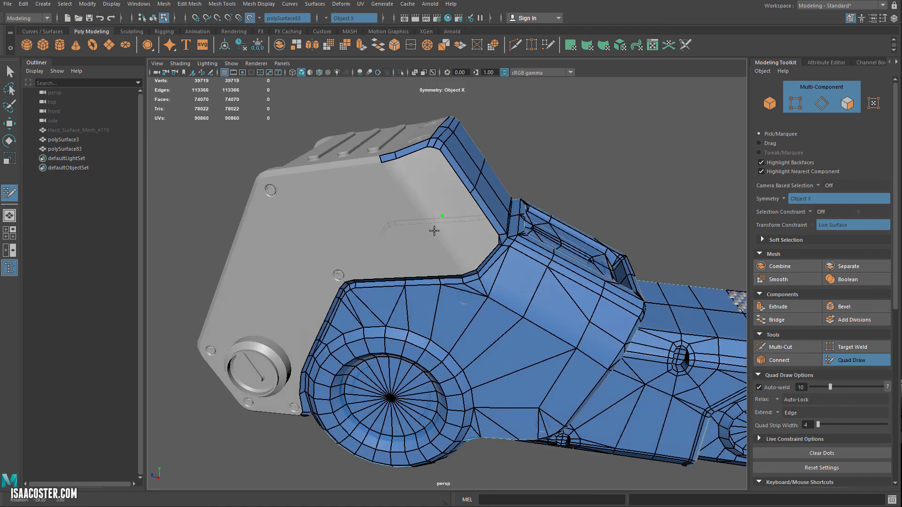
Step: Place Quad Draw dots along the rear side plate's curved crease and fill a narrow quad running down from the upper border
{"action": "right_click_drag", "start_coordinate": [433, 230], "coordinate": [470, 260], "text": "alt"}
{"action": "left_click_drag", "start_coordinate": [470, 261], "coordinate": [459, 226], "text": "alt"}
{"action": "middle_click_drag", "start_coordinate": [459, 226], "coordinate": [488, 286], "text": "alt"}
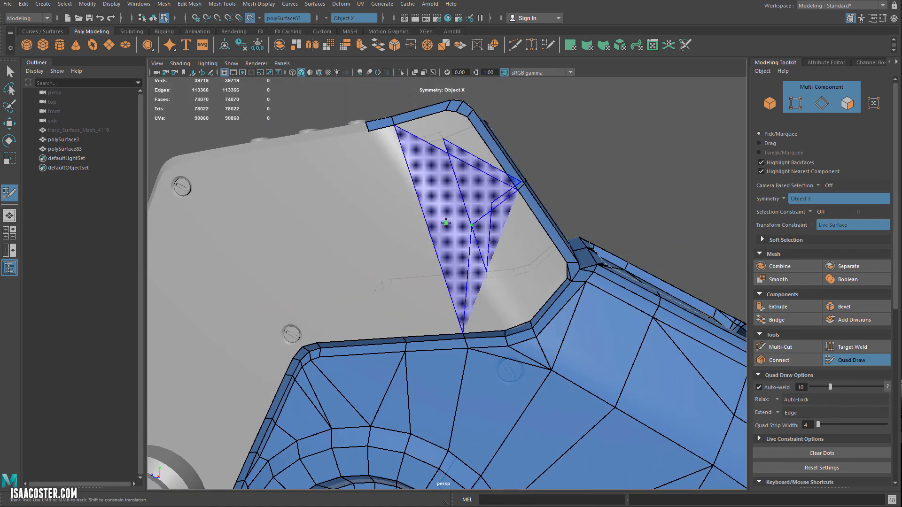
{"action": "left_click", "coordinate": [395, 151]}
{"action": "left_click_drag", "start_coordinate": [410, 189], "coordinate": [473, 229], "text": "alt"}
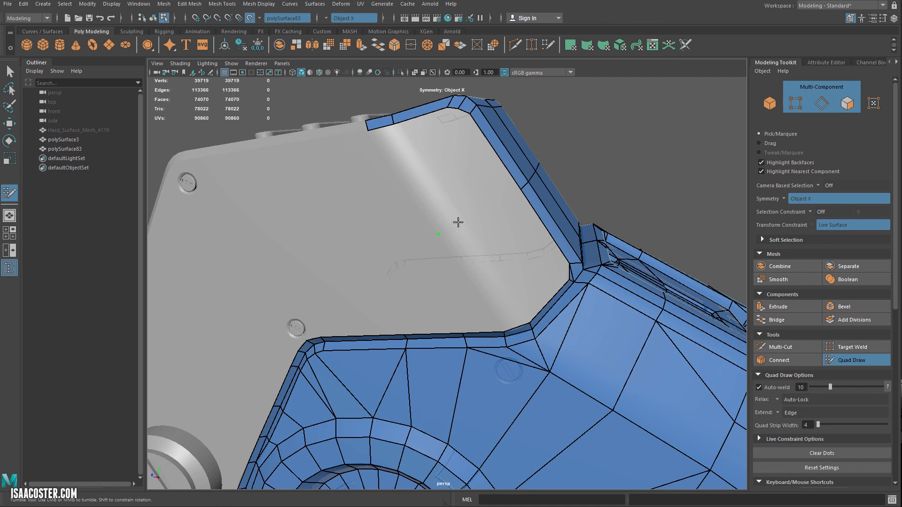
{"action": "left_click", "coordinate": [425, 192], "text": "shift"}
{"action": "left_click", "coordinate": [486, 279], "text": "shift"}
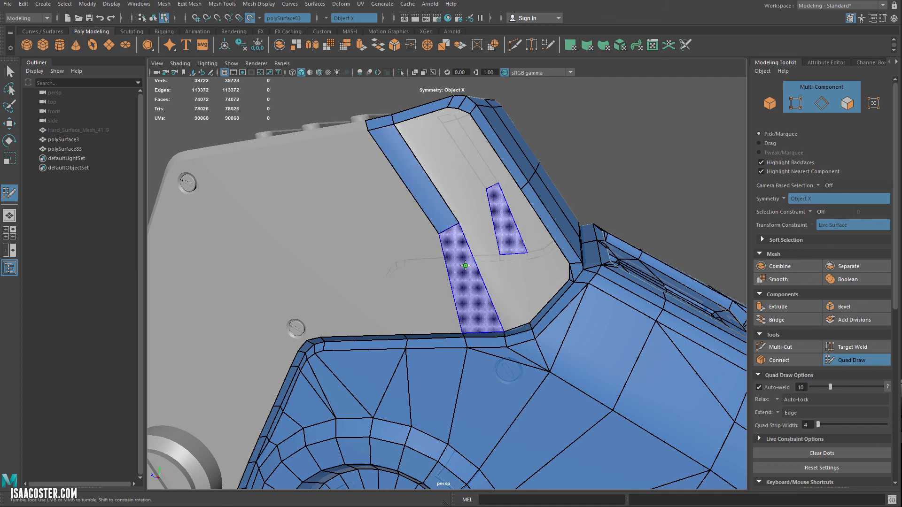
Step: Extend the narrow quad along the side plate's crease by extruding its free edge down to the lower mesh border
{"action": "mouse_move", "coordinate": [493, 289]}
{"action": "left_mouse_down", "text": "alt"}
{"action": "mouse_move", "coordinate": [489, 270]}
{"action": "mouse_move", "coordinate": [485, 283]}
{"action": "left_mouse_up", "text": "alt"}
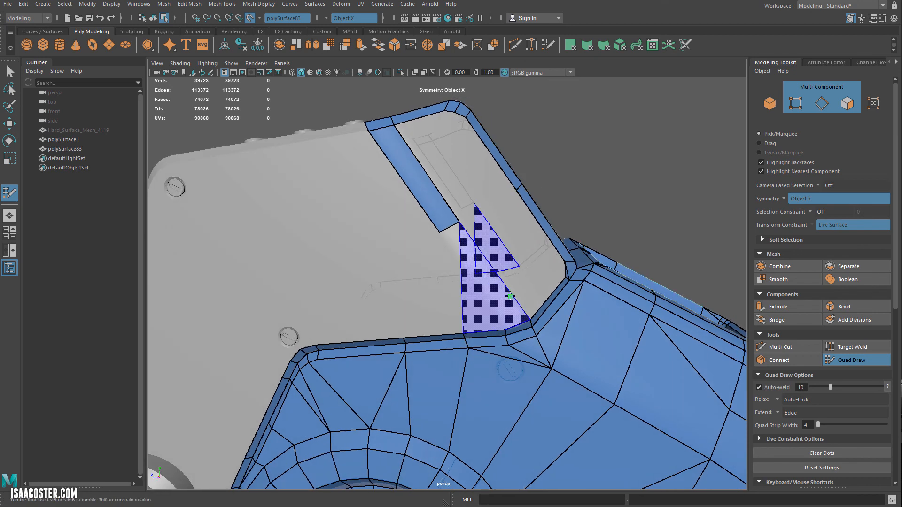
{"action": "mouse_move", "coordinate": [508, 253]}
{"action": "left_mouse_down", "text": "alt"}
{"action": "mouse_move", "coordinate": [473, 197]}
{"action": "mouse_move", "coordinate": [484, 225]}
{"action": "mouse_move", "coordinate": [469, 221]}
{"action": "left_mouse_up", "text": "alt"}
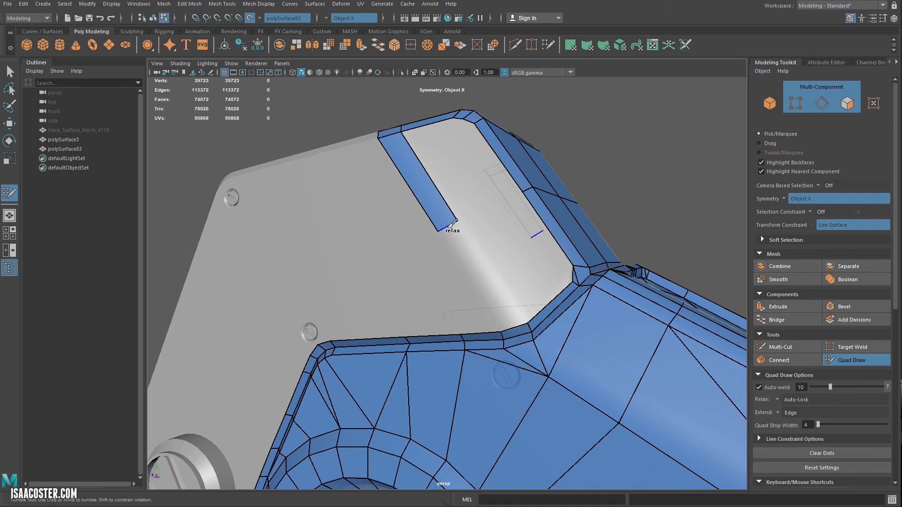
{"action": "left_click_drag", "start_coordinate": [451, 225], "coordinate": [509, 294], "text": "shift"}
{"action": "key", "text": "ctrl+z"}
{"action": "mouse_move", "coordinate": [451, 228]}
{"action": "left_mouse_down"}
{"action": "mouse_move", "coordinate": [512, 302]}
{"action": "mouse_move", "coordinate": [517, 325]}
{"action": "left_mouse_up"}
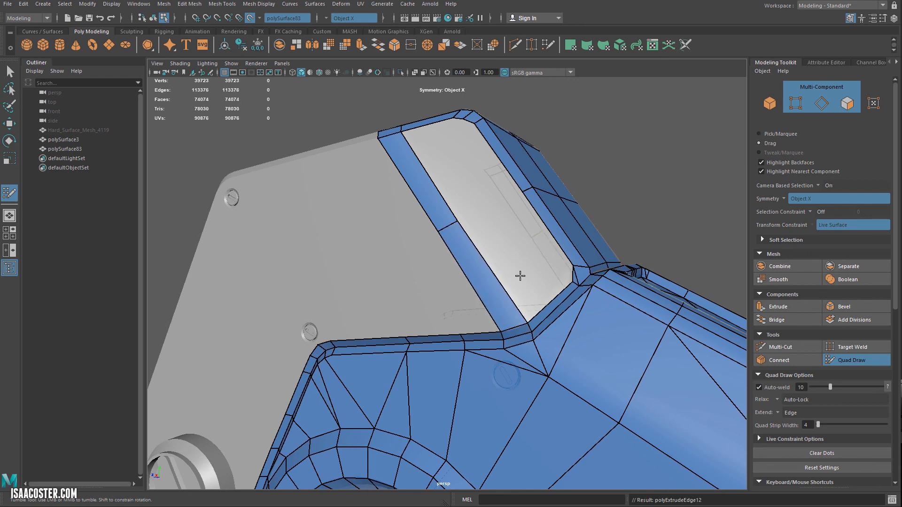
{"action": "mouse_move", "coordinate": [520, 270]}
{"action": "left_mouse_down", "text": "alt"}
{"action": "mouse_move", "coordinate": [492, 273]}
{"action": "mouse_move", "coordinate": [500, 273]}
{"action": "mouse_move", "coordinate": [478, 126]}
{"action": "mouse_move", "coordinate": [517, 122]}
{"action": "mouse_move", "coordinate": [479, 122]}
{"action": "left_mouse_up", "text": "alt"}
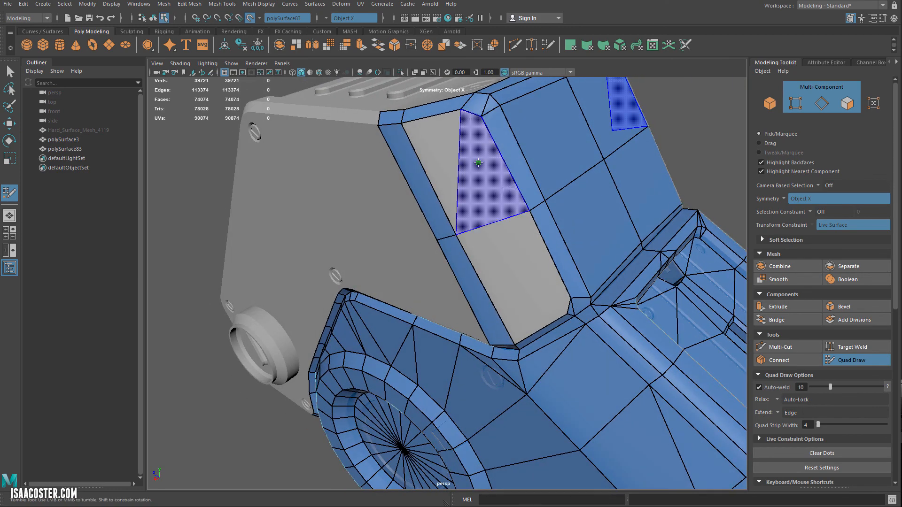
{"action": "left_click", "coordinate": [524, 221], "text": "shift"}
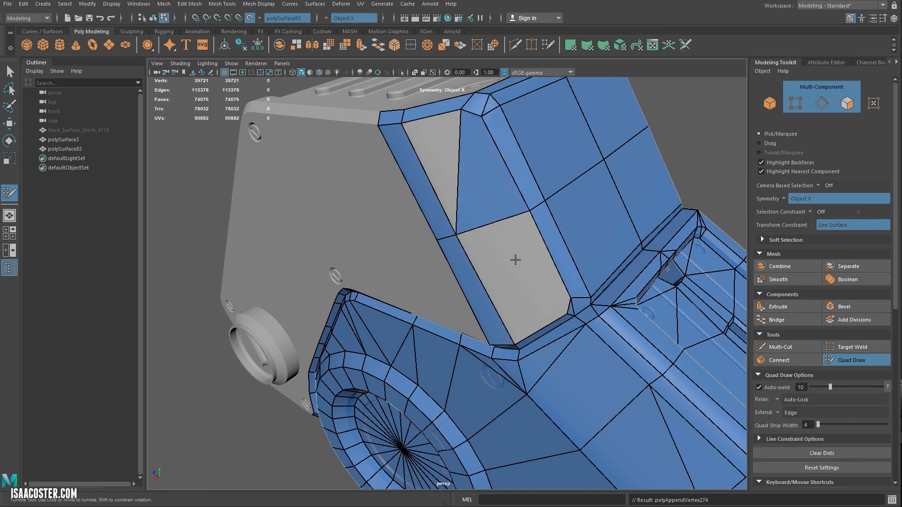
{"action": "left_click_drag", "start_coordinate": [514, 259], "coordinate": [540, 263], "text": "alt"}
{"action": "key", "text": "ctrl+z"}
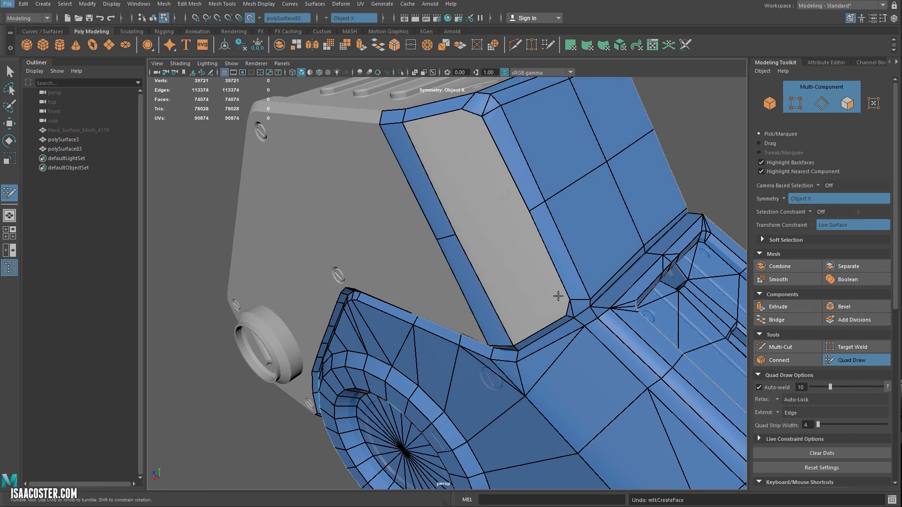
Step: Place a dot midway in the gap between the crease strip and the front border, and fill the gap with four faces
{"action": "left_click", "coordinate": [507, 220]}
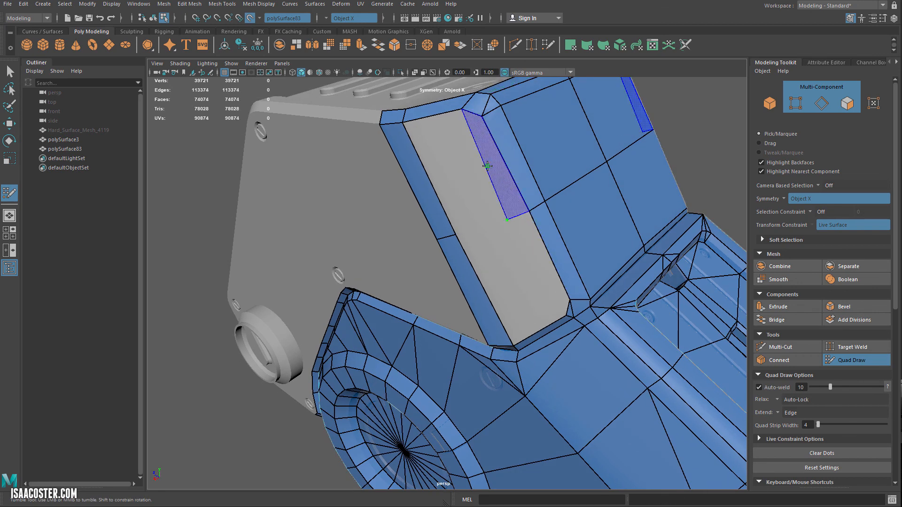
{"action": "left_click", "coordinate": [551, 273], "text": "shift"}
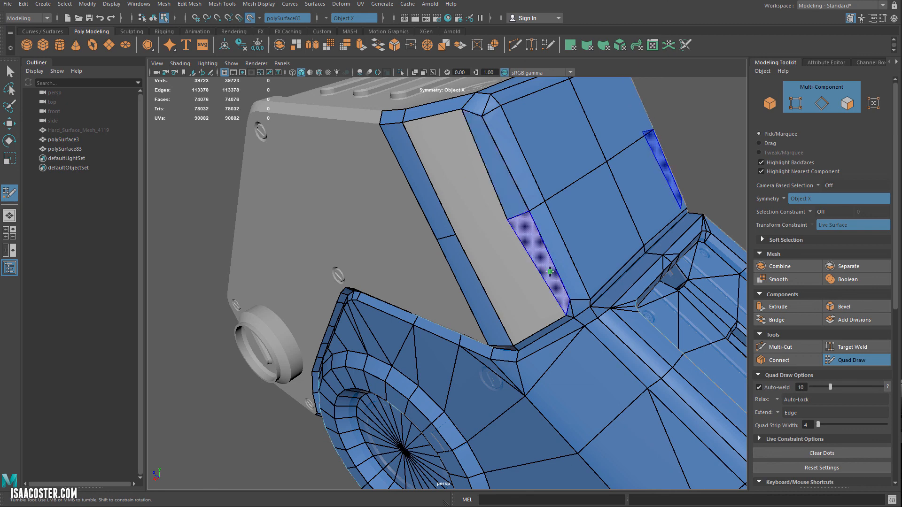
{"action": "left_click", "coordinate": [545, 268], "text": "shift"}
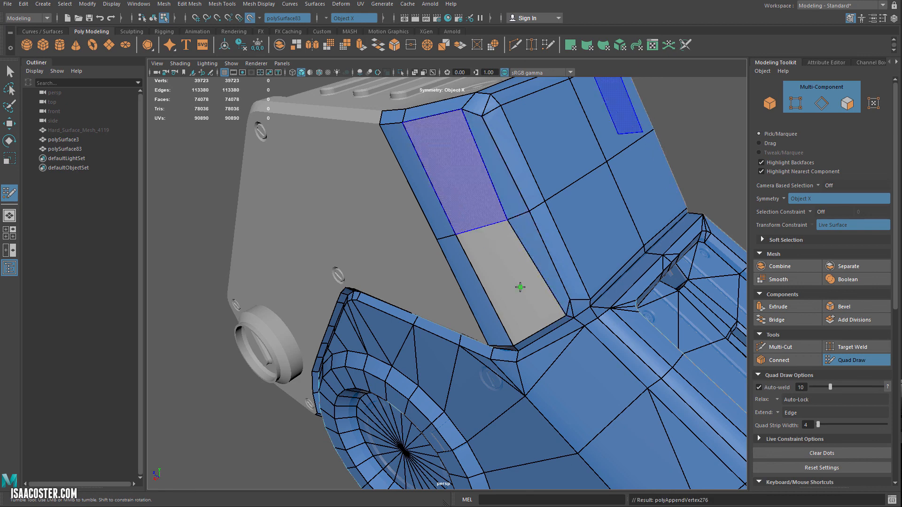
{"action": "left_click", "coordinate": [535, 301], "text": "shift"}
{"action": "left_click", "coordinate": [567, 324], "text": "shift"}
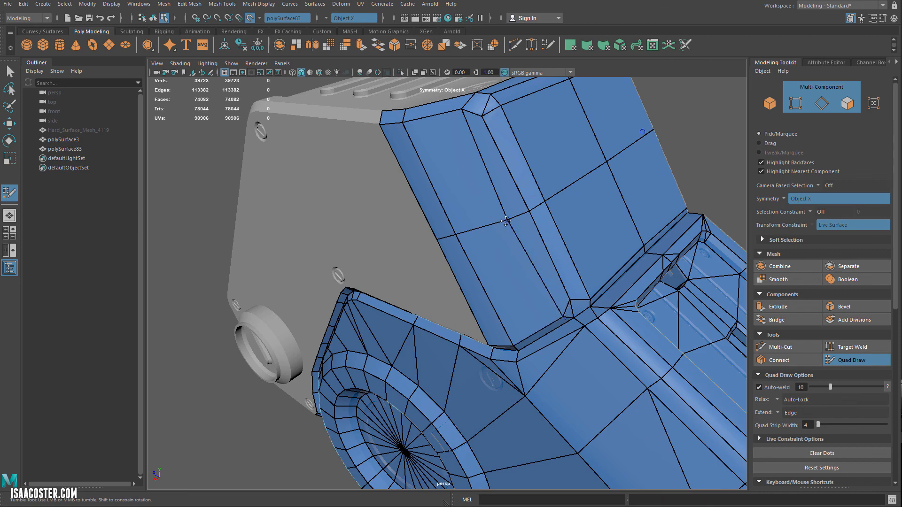
Step: Fill a triangle behind the crease strip's lower half, adjust the strip's middle vertex, and add a quad beside the triangle
{"action": "left_click_drag", "start_coordinate": [505, 221], "coordinate": [436, 264], "text": "alt"}
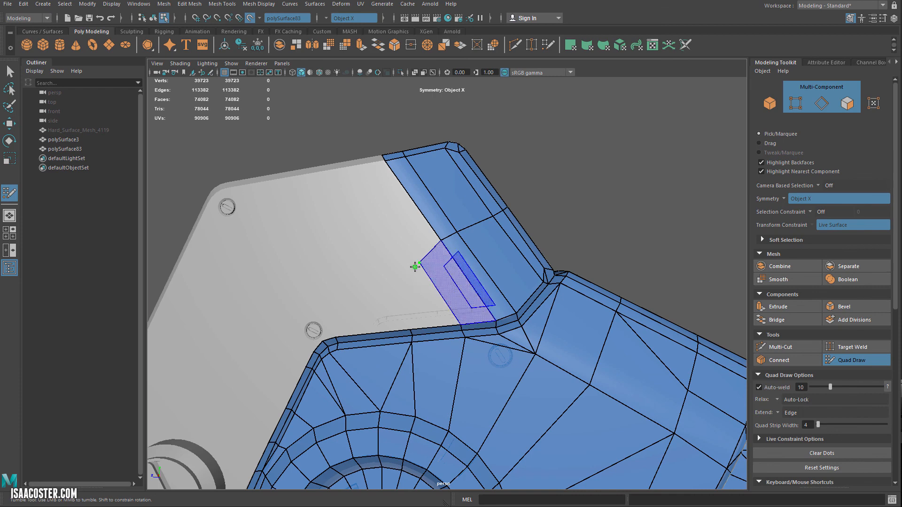
{"action": "left_click", "coordinate": [415, 266], "text": "shift"}
{"action": "left_click_drag", "start_coordinate": [422, 262], "coordinate": [439, 240]}
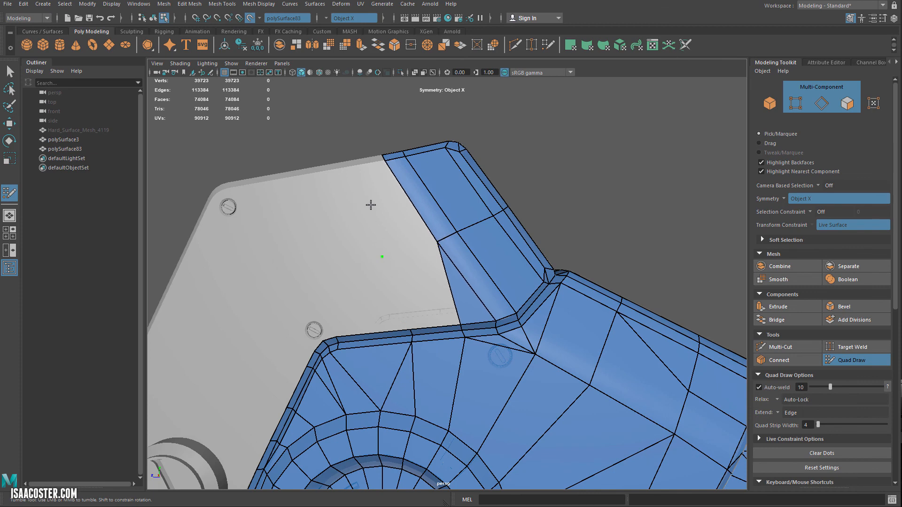
{"action": "left_click_drag", "start_coordinate": [371, 205], "coordinate": [365, 209], "text": "alt"}
{"action": "left_click", "coordinate": [462, 263], "text": "shift"}
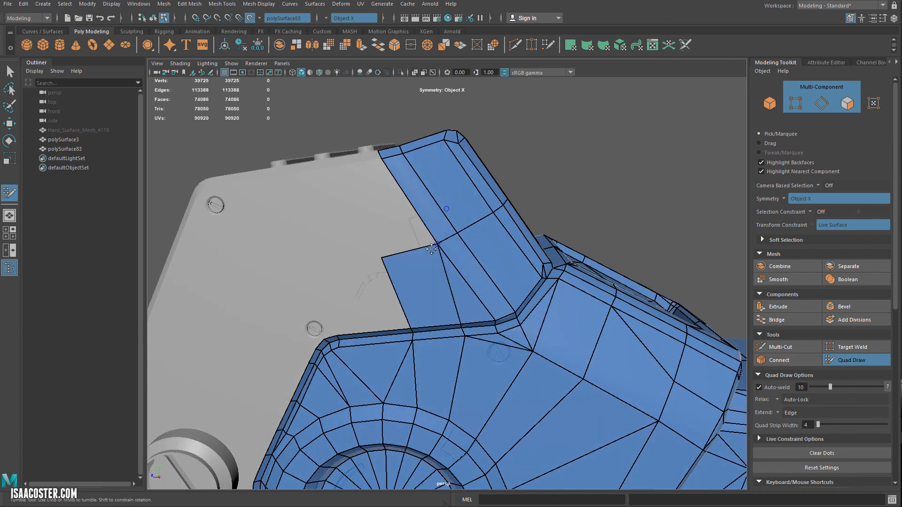
Step: Fill the quad behind the crease strip's upper half and continue it with a quad across the side plate's beveled top edge
{"action": "left_click_drag", "start_coordinate": [462, 262], "coordinate": [348, 204], "text": "alt"}
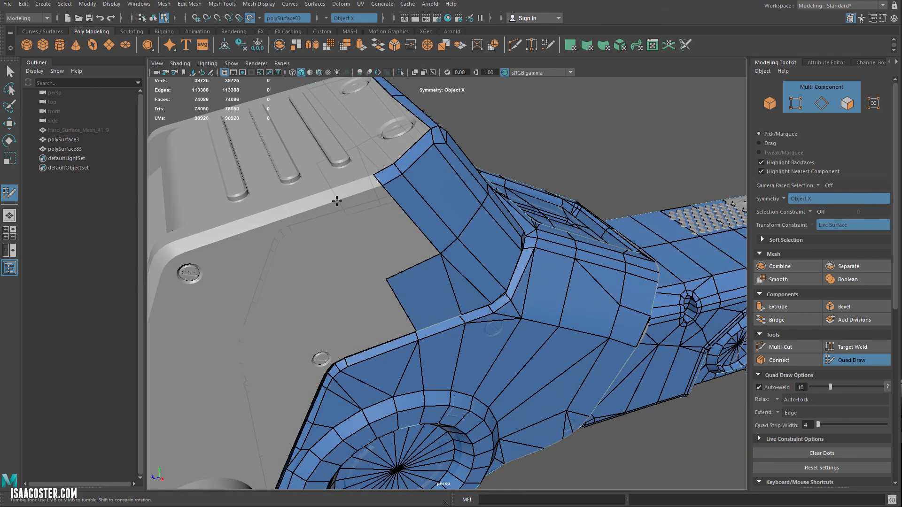
{"action": "left_click", "coordinate": [429, 260], "text": "shift"}
{"action": "key", "text": "ctrl+z"}
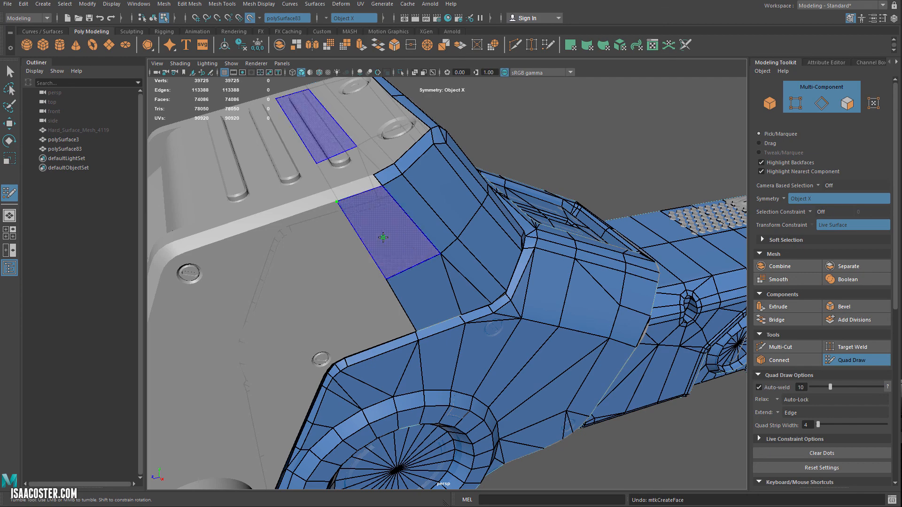
{"action": "left_click", "coordinate": [344, 191], "text": "shift"}
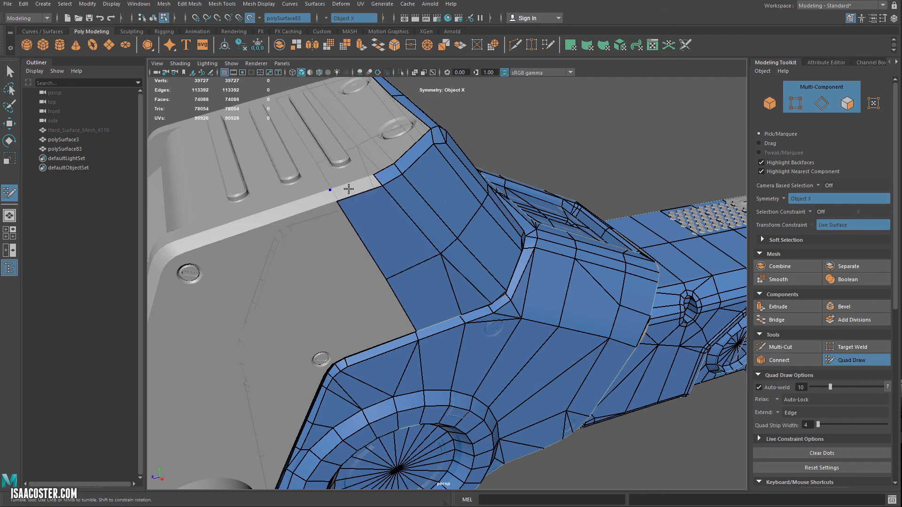
{"action": "left_click", "coordinate": [344, 161], "text": "shift"}
{"action": "mouse_move", "coordinate": [346, 242]}
{"action": "left_mouse_down", "text": "alt"}
{"action": "mouse_move", "coordinate": [348, 268]}
{"action": "mouse_move", "coordinate": [402, 254]}
{"action": "mouse_move", "coordinate": [490, 315]}
{"action": "left_mouse_up", "text": "alt"}
{"action": "right_click_drag", "start_coordinate": [490, 314], "coordinate": [460, 286], "text": "alt"}
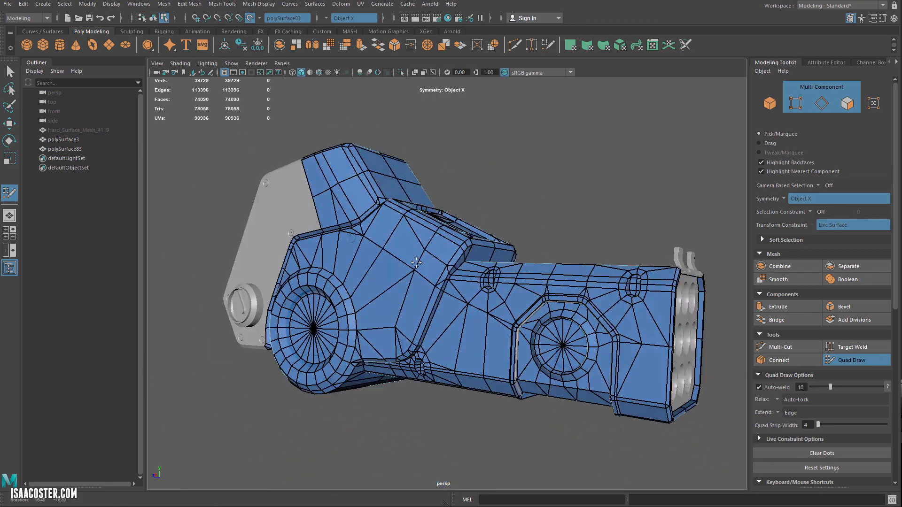